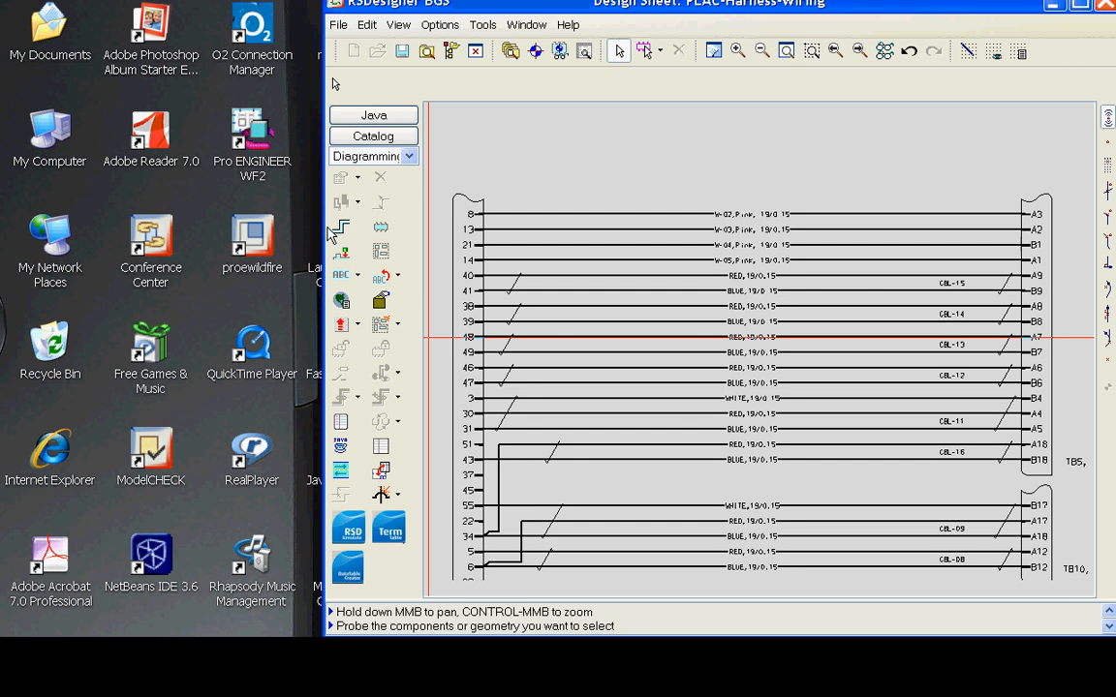
View the properties of the uppermost pink wire W-02 between pins 8 and A3, and close them without changes.
click(585, 220)
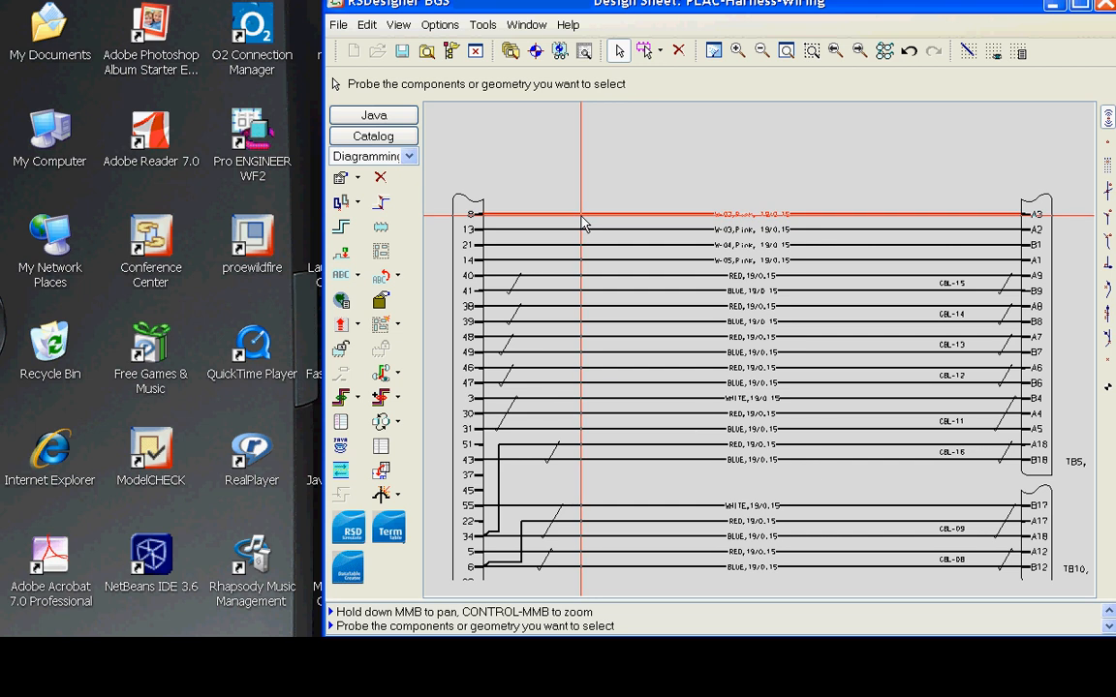
right_click(584, 218)
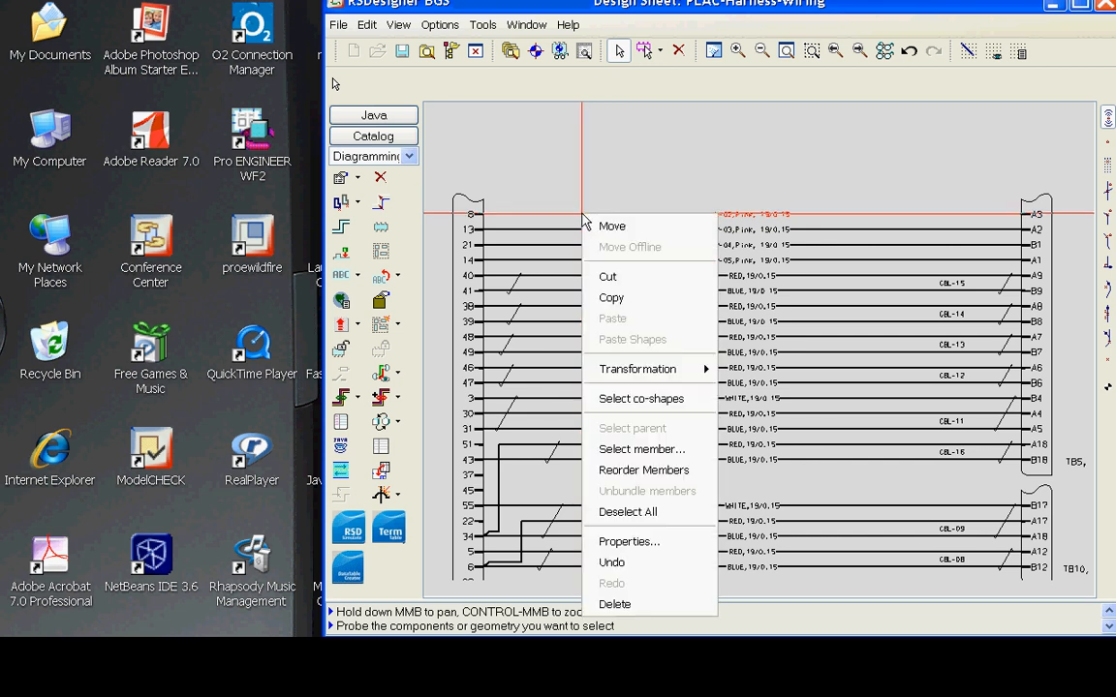
click(686, 540)
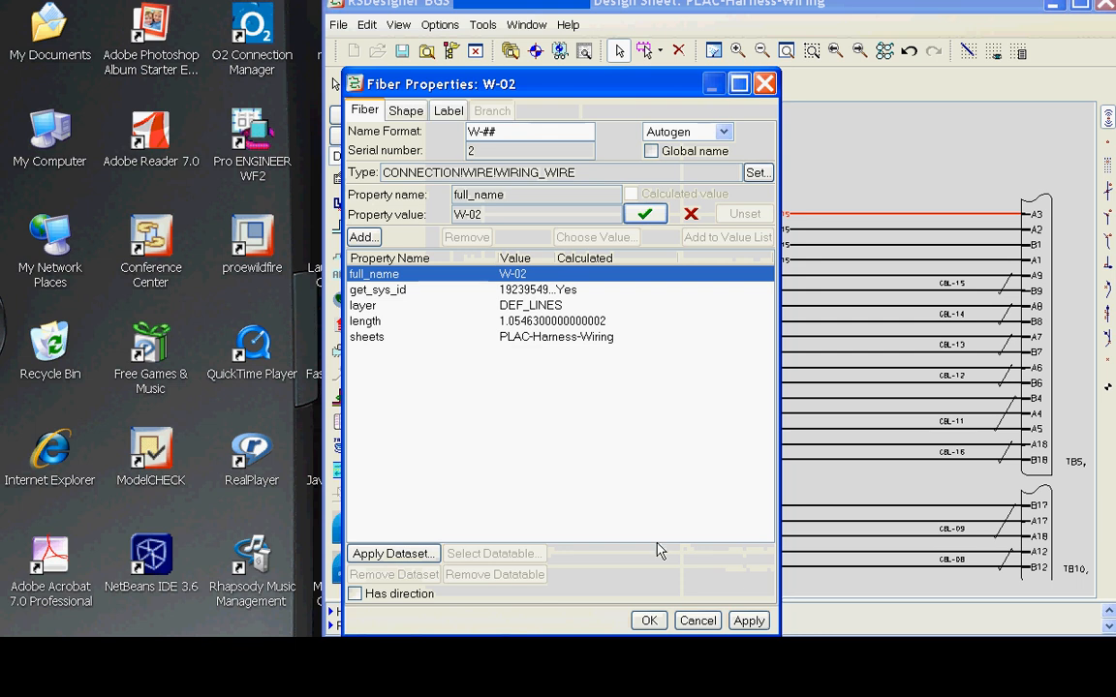
click(706, 622)
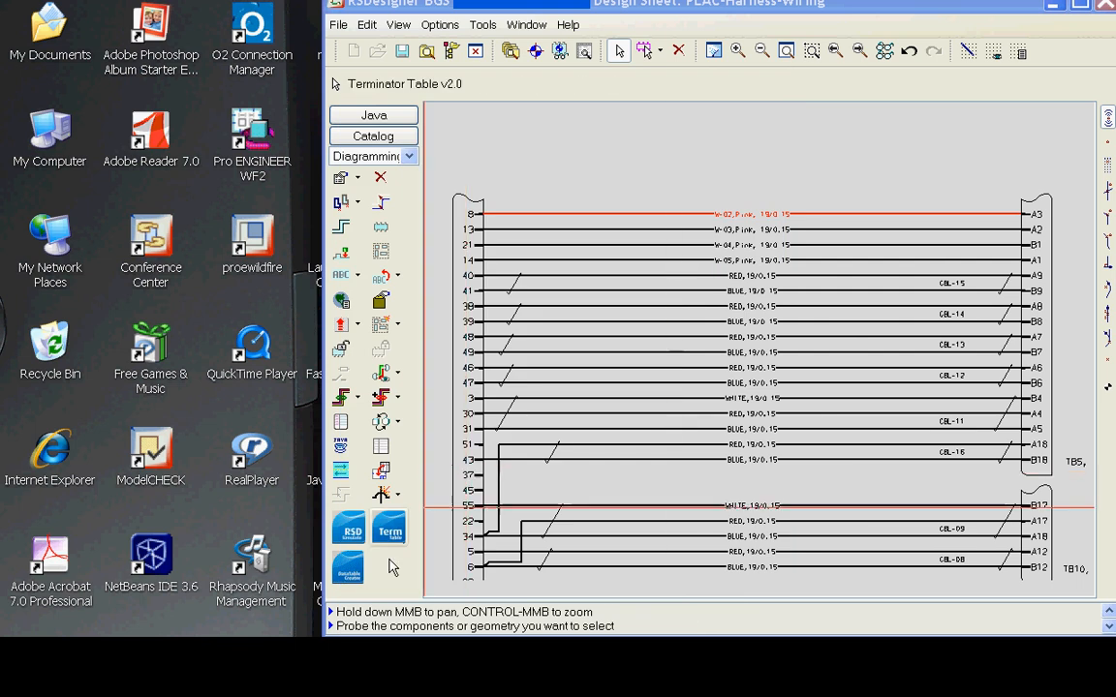
Launch DataTable Creator from the design and bring up the dialog for opening an existing datatable.
click(348, 567)
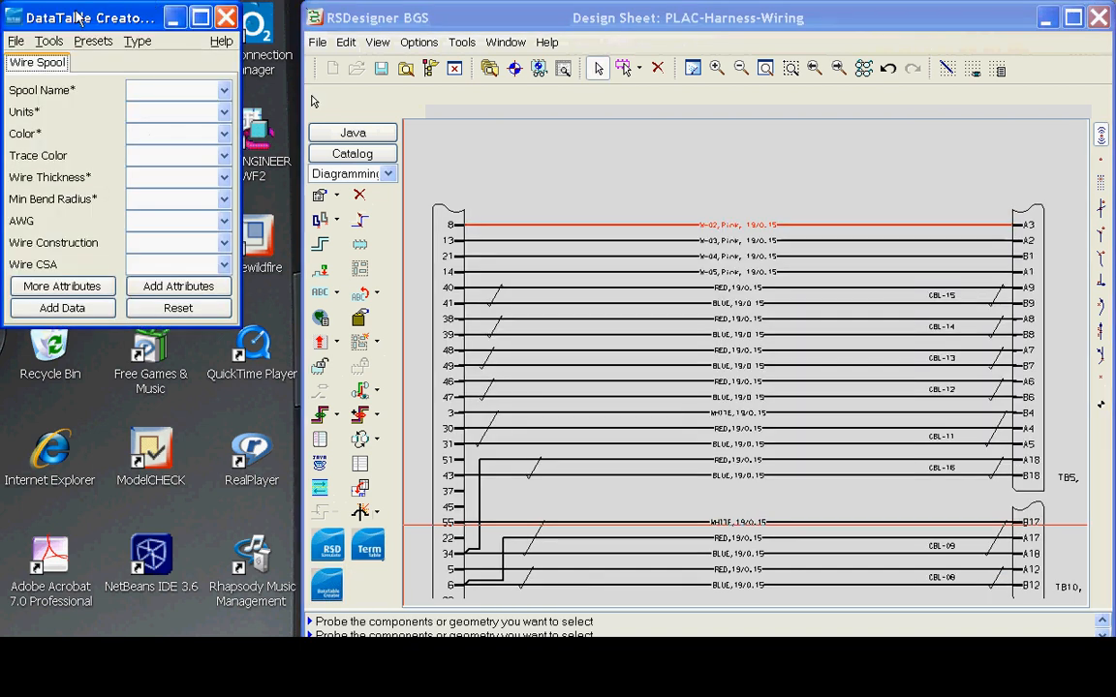
click(16, 40)
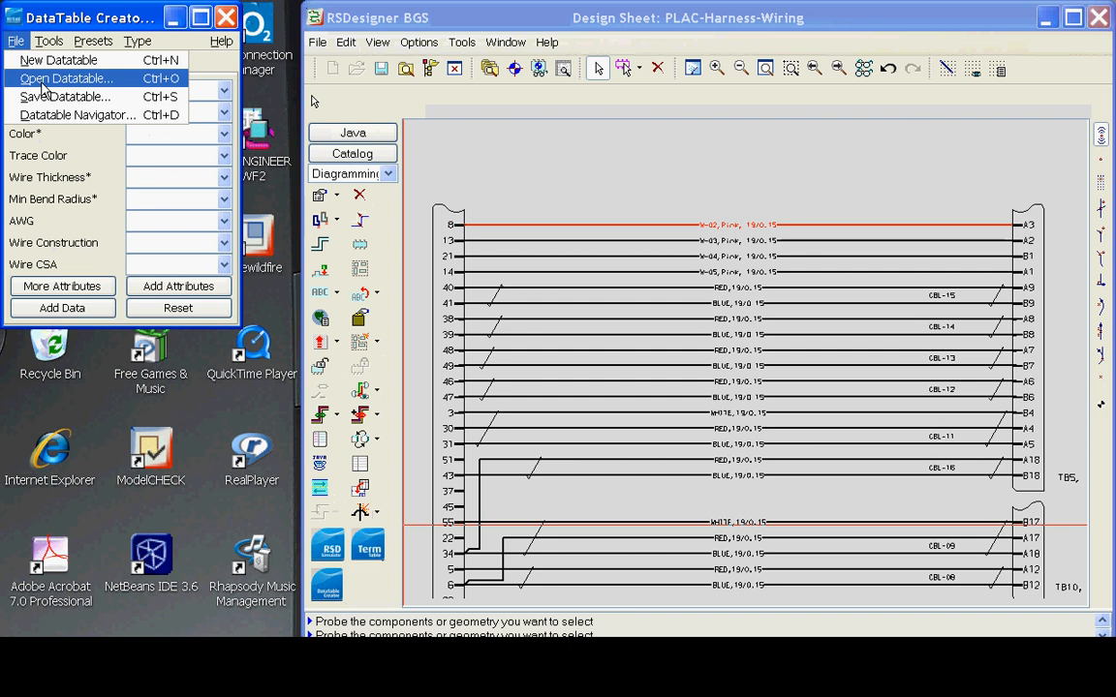
click(41, 83)
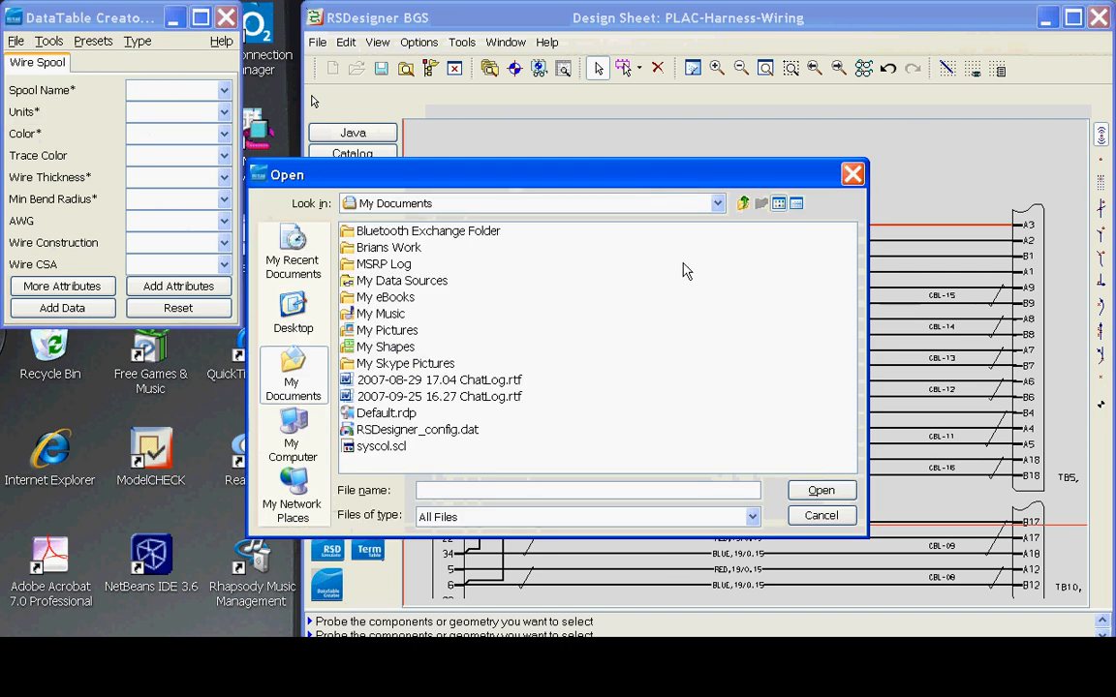
Open wire.csv from the desktop folder Tampa 2007 Demos\DTC\DataTables and move its Datatable Navigator window below the DataTable Creator form.
click(742, 205)
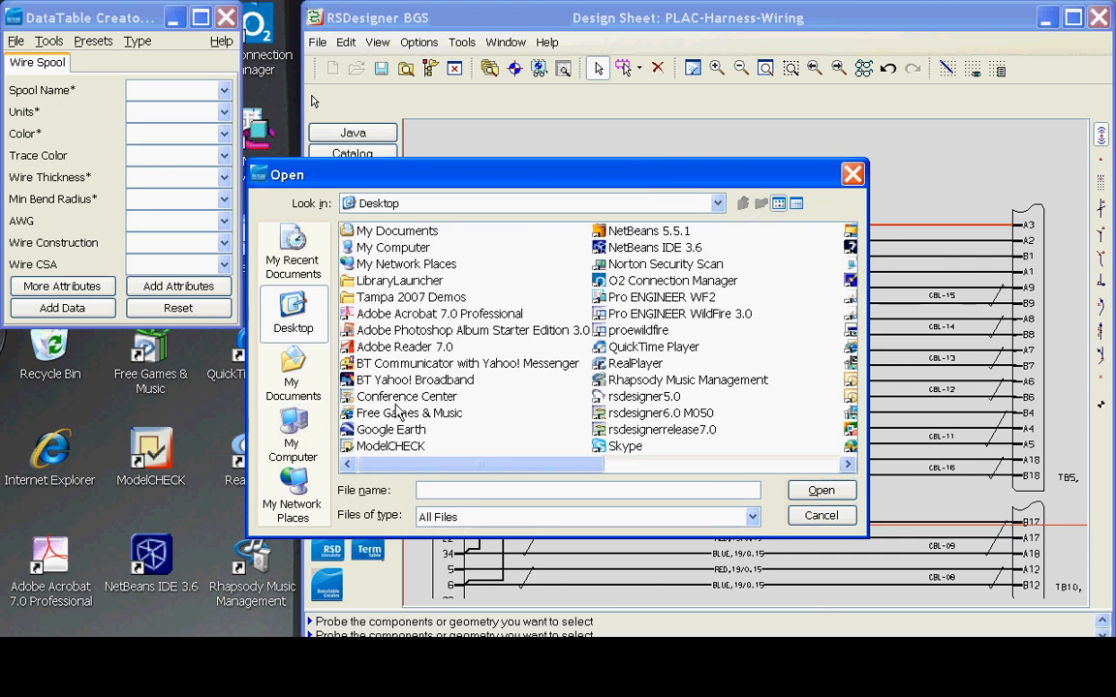
click(402, 314)
click(402, 299)
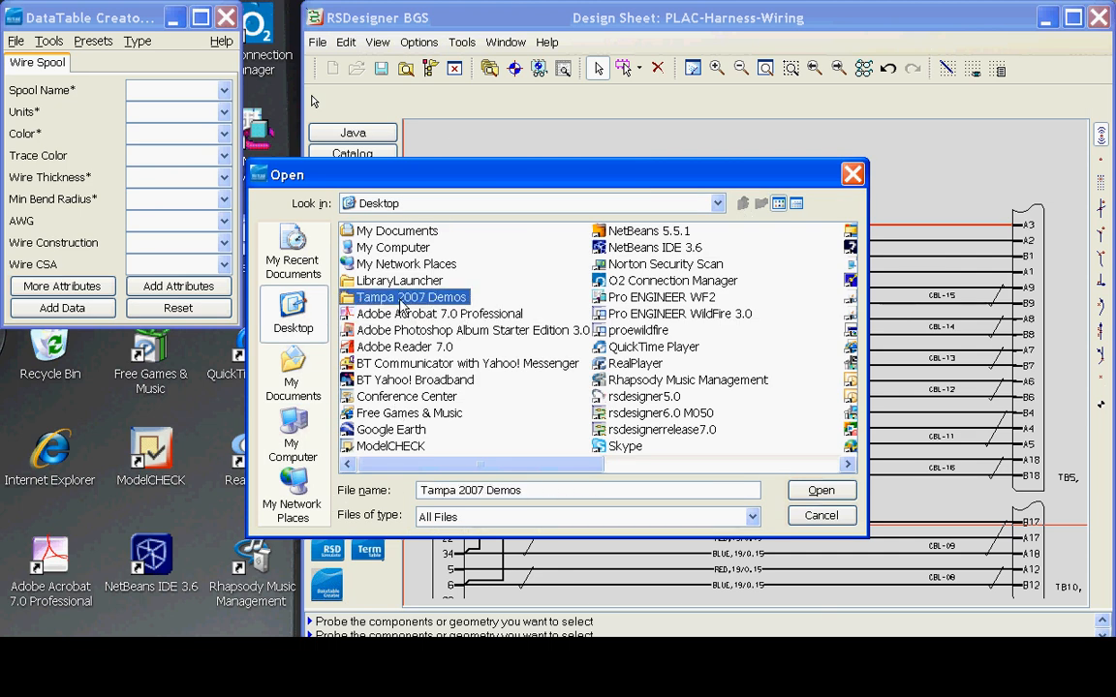
double_click(402, 300)
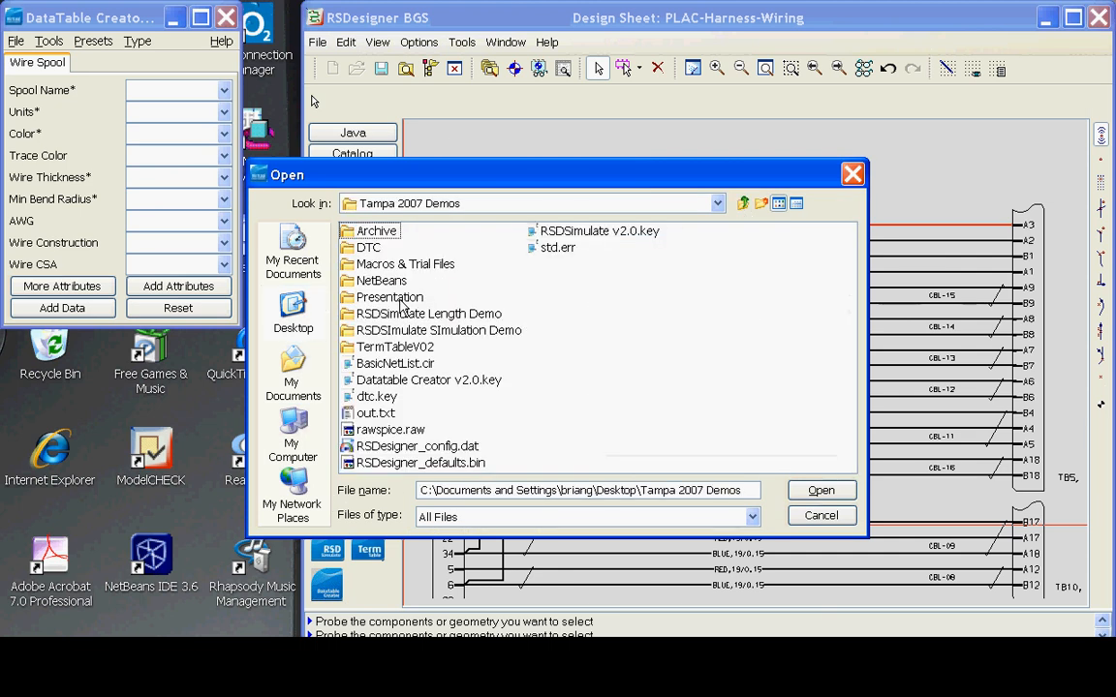
click(385, 249)
double_click(362, 250)
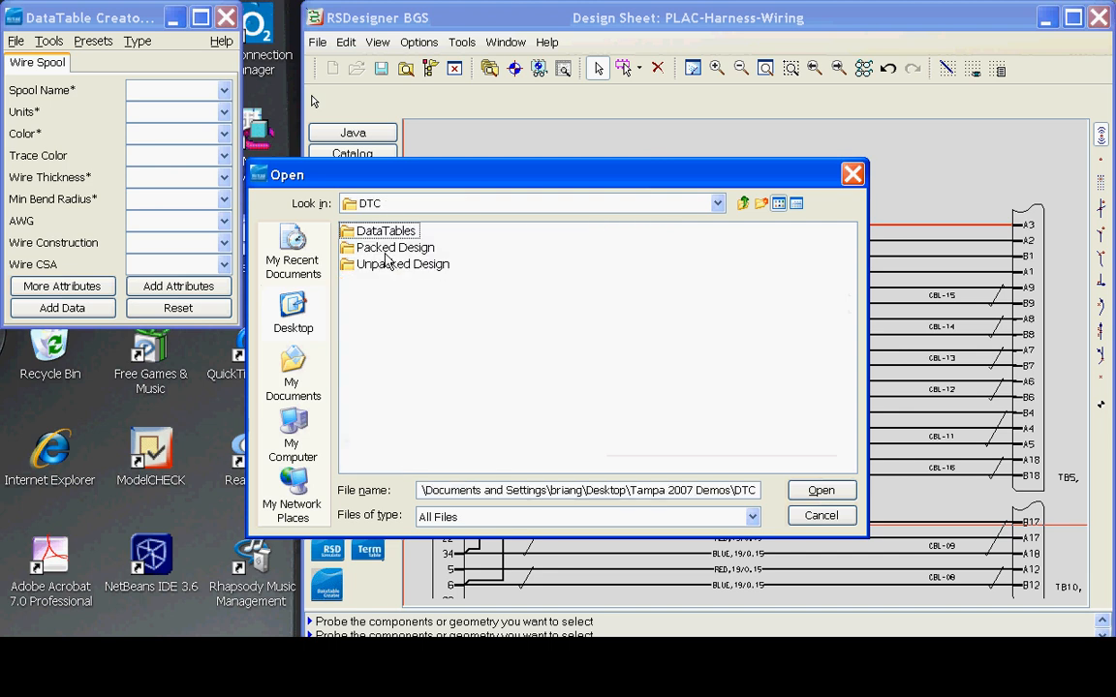
click(378, 232)
double_click(377, 232)
click(378, 331)
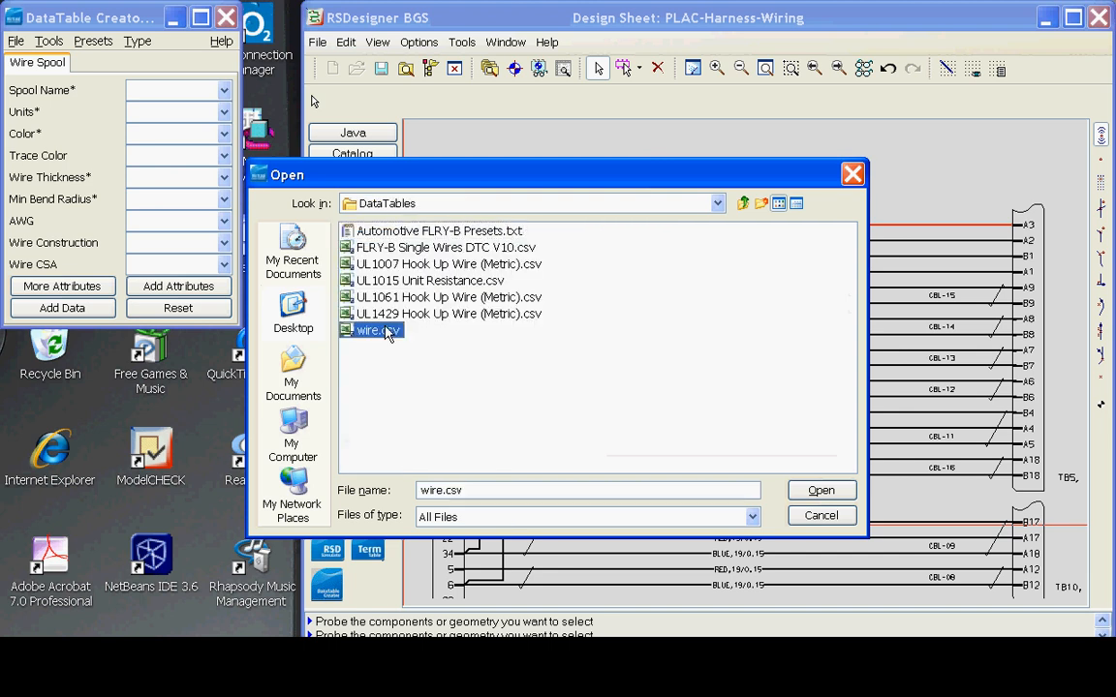
click(809, 491)
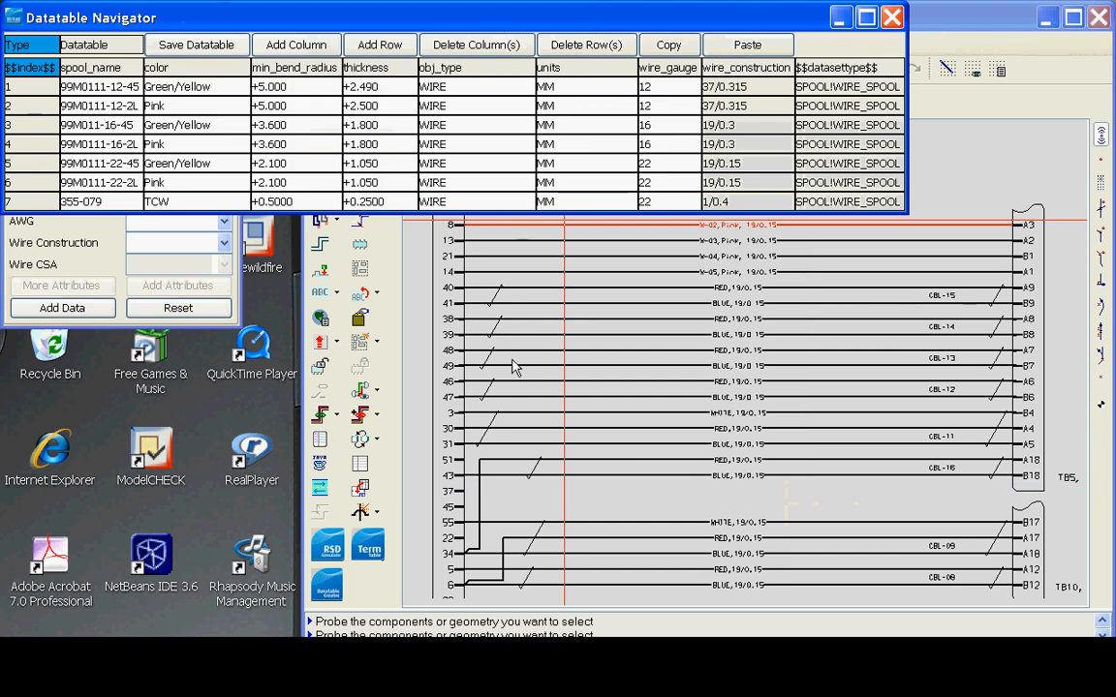
drag(495, 29, 503, 371)
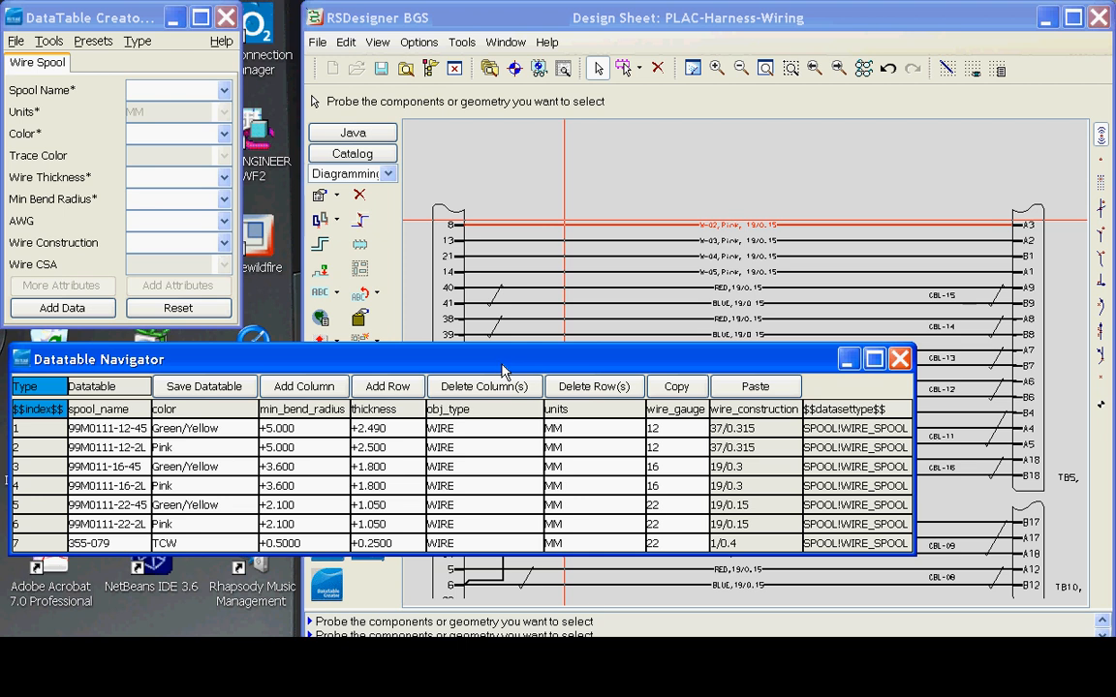
Examine the design's internal "wire" datatable in the Datatable Explorer, widening the window to see more columns, and close it.
click(563, 69)
click(255, 256)
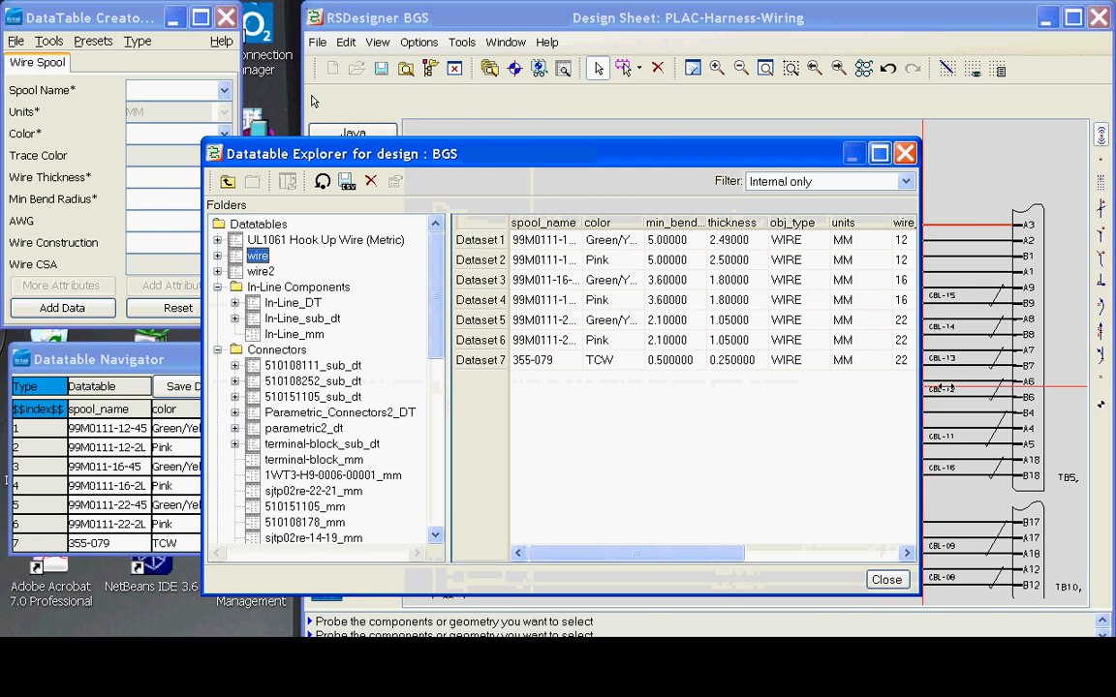
drag(920, 349, 998, 368)
mouse_move(772, 561)
mouse_down()
mouse_move(936, 562)
mouse_move(772, 553)
mouse_up()
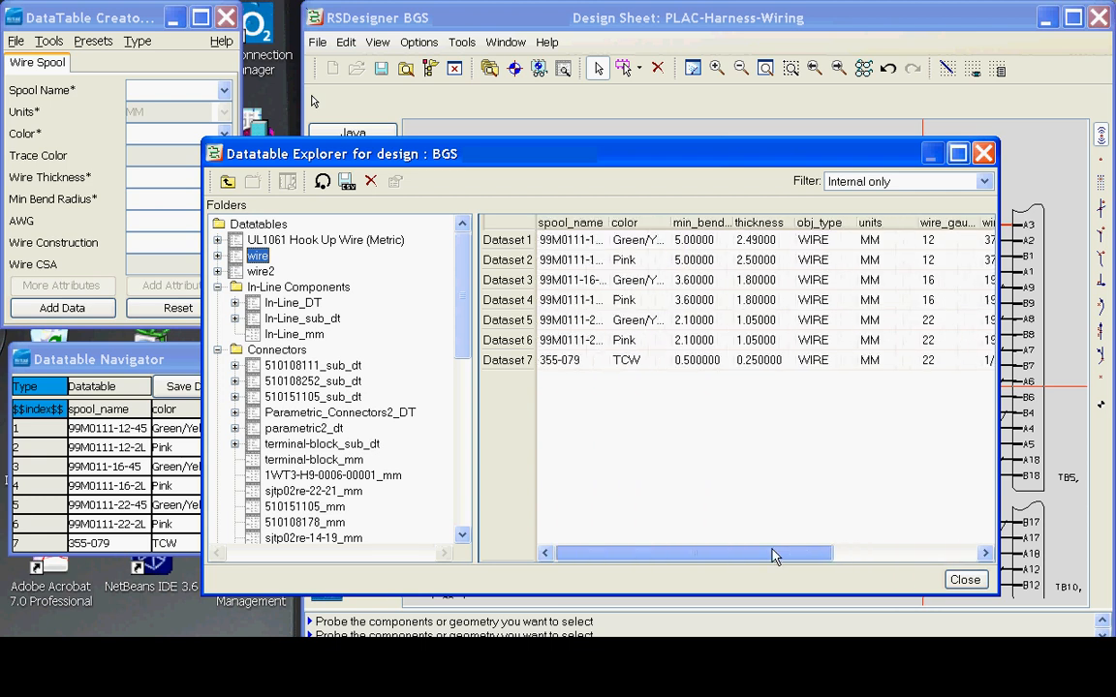
click(983, 153)
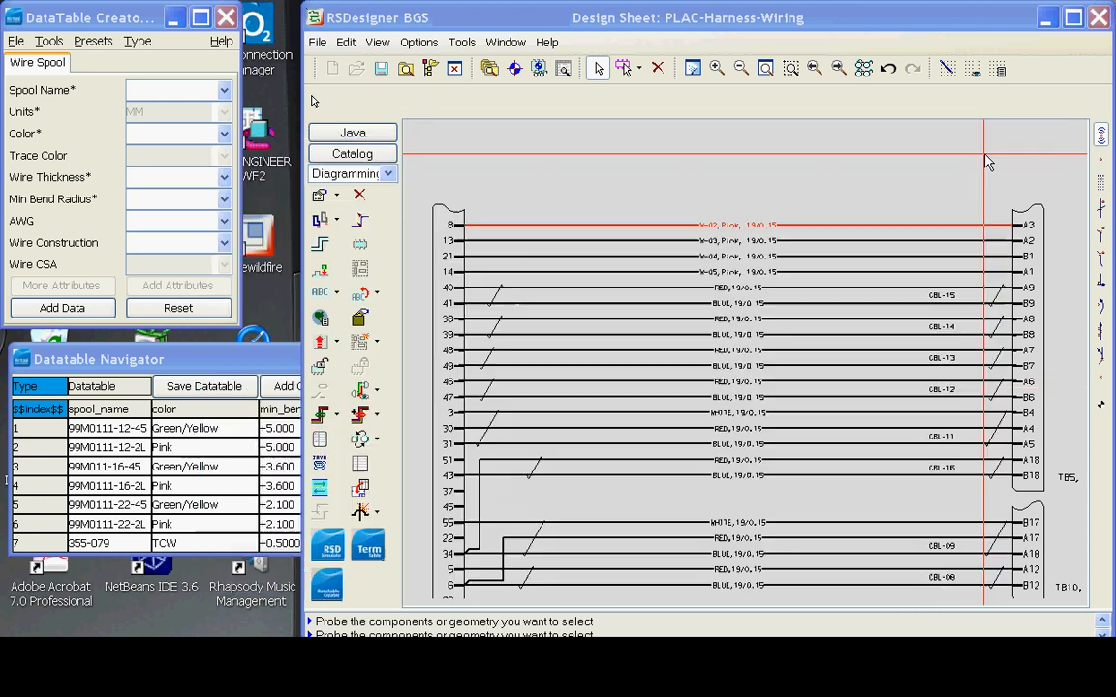
Add a column for the attribute "resistance" to the wire datatable in the Datatable Navigator.
click(269, 364)
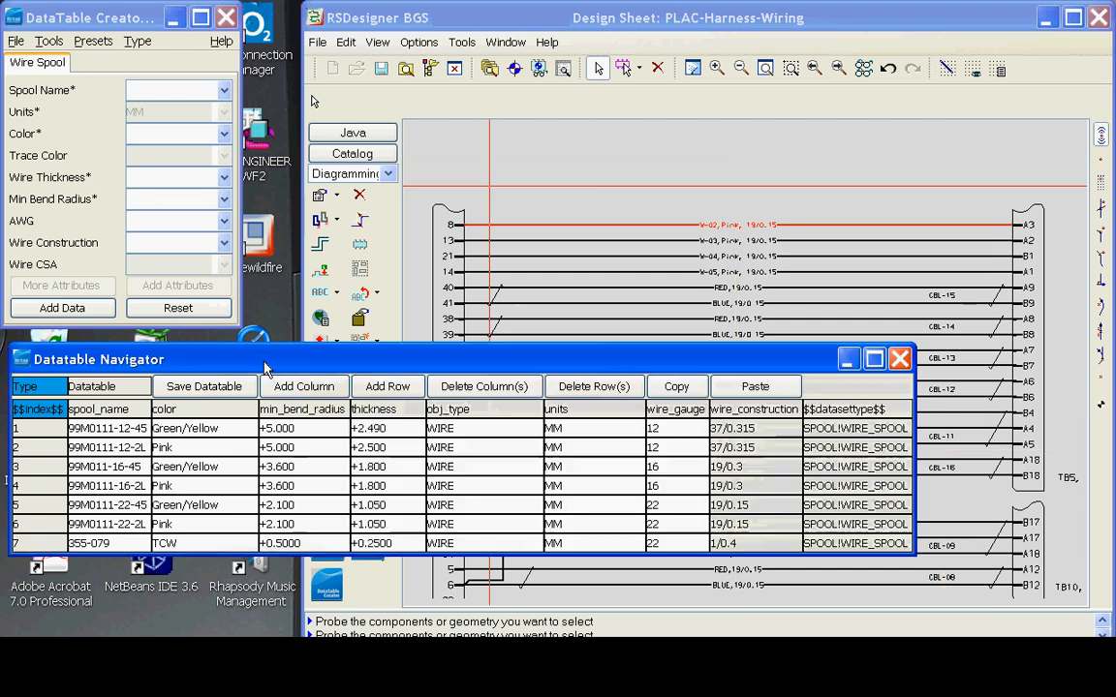
click(705, 429)
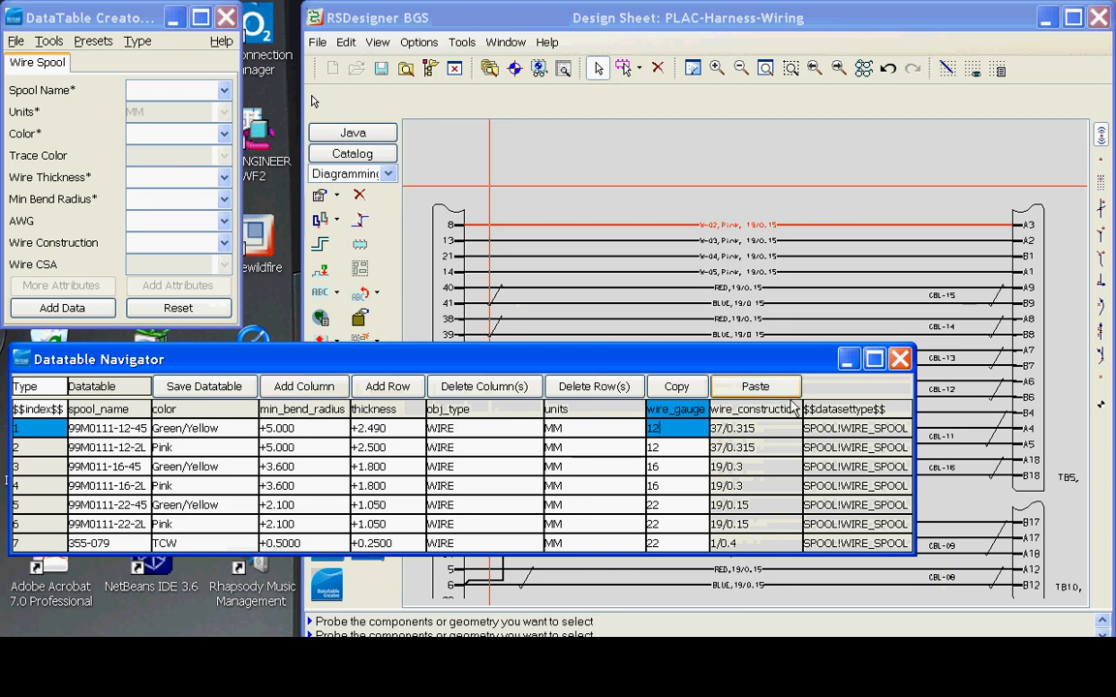
click(742, 434)
click(304, 387)
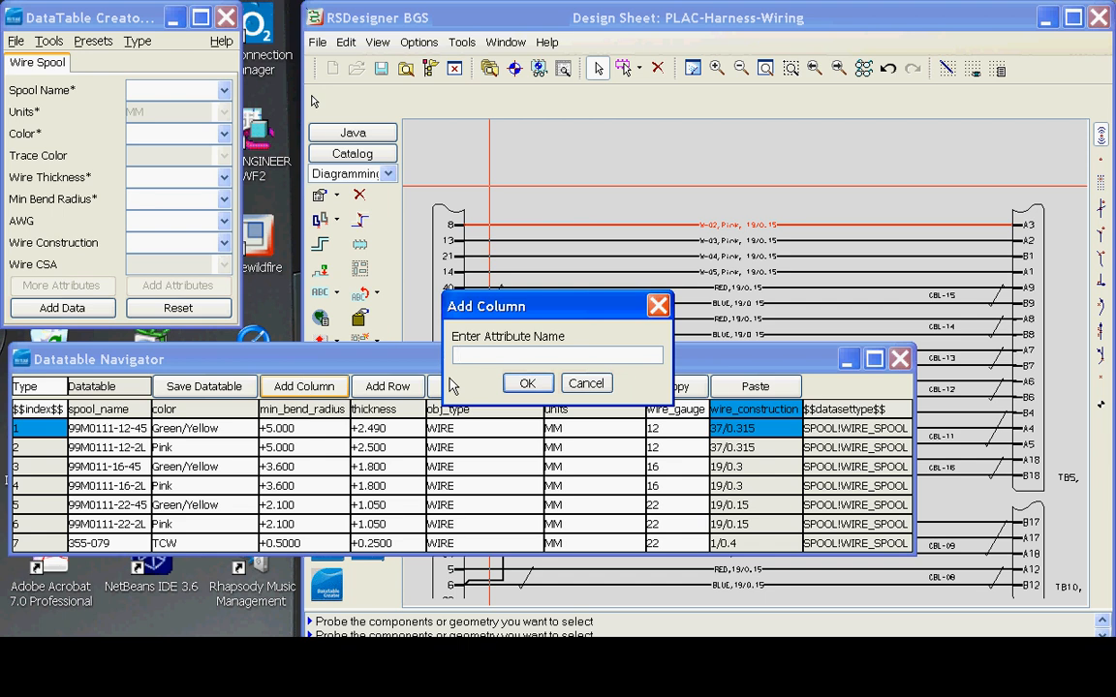
text(resistance)
key(Return)
Set the resistance of the first 12-gauge wire in row 1 to 3.2 and copy it to row 2.
click(830, 427)
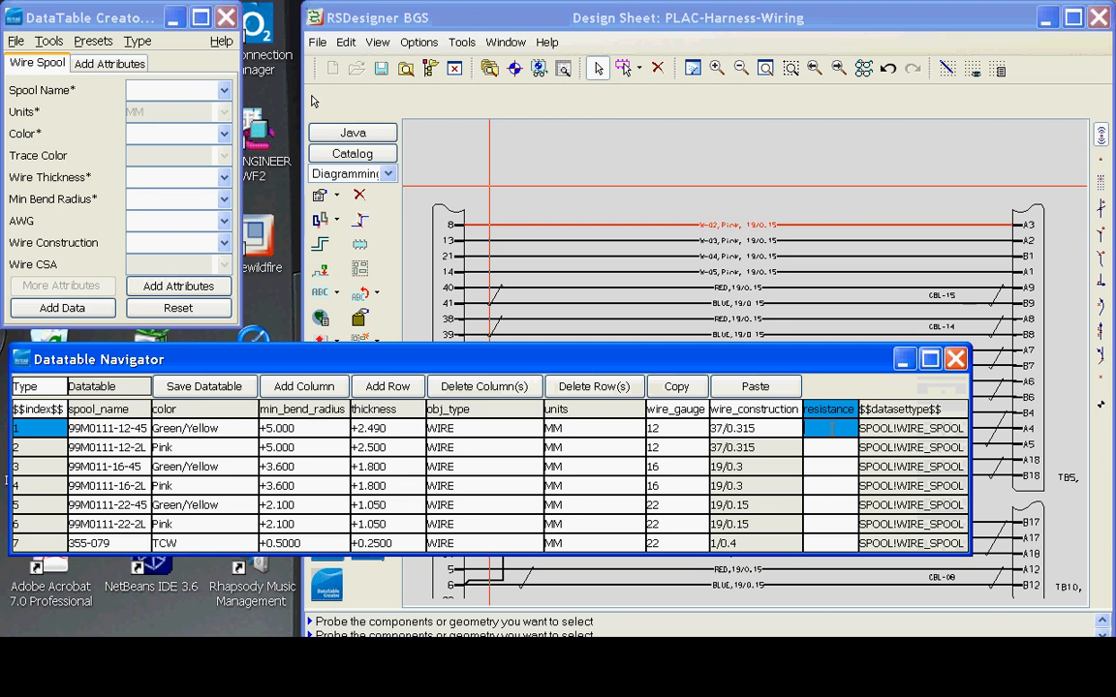
text(3.2)
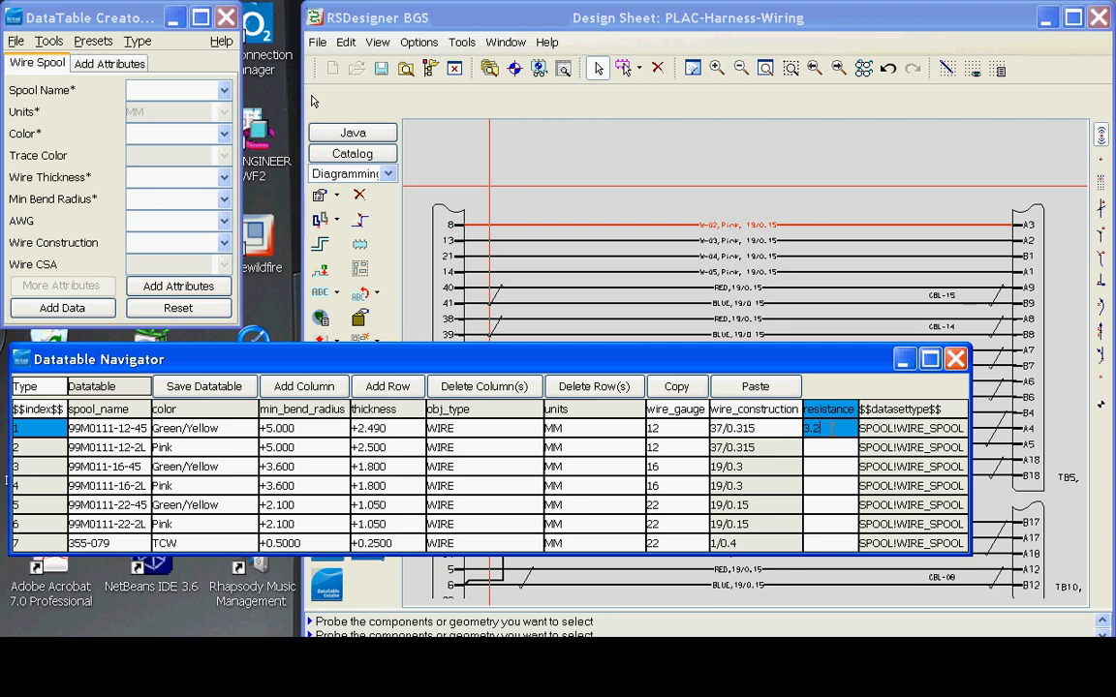
click(673, 387)
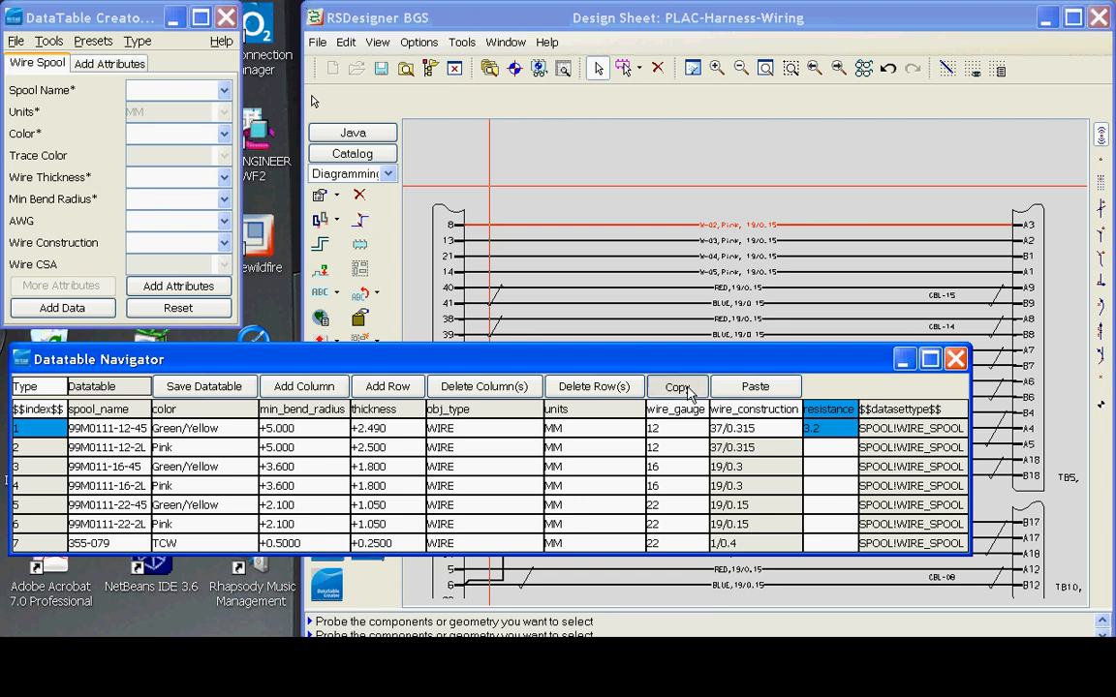
click(834, 446)
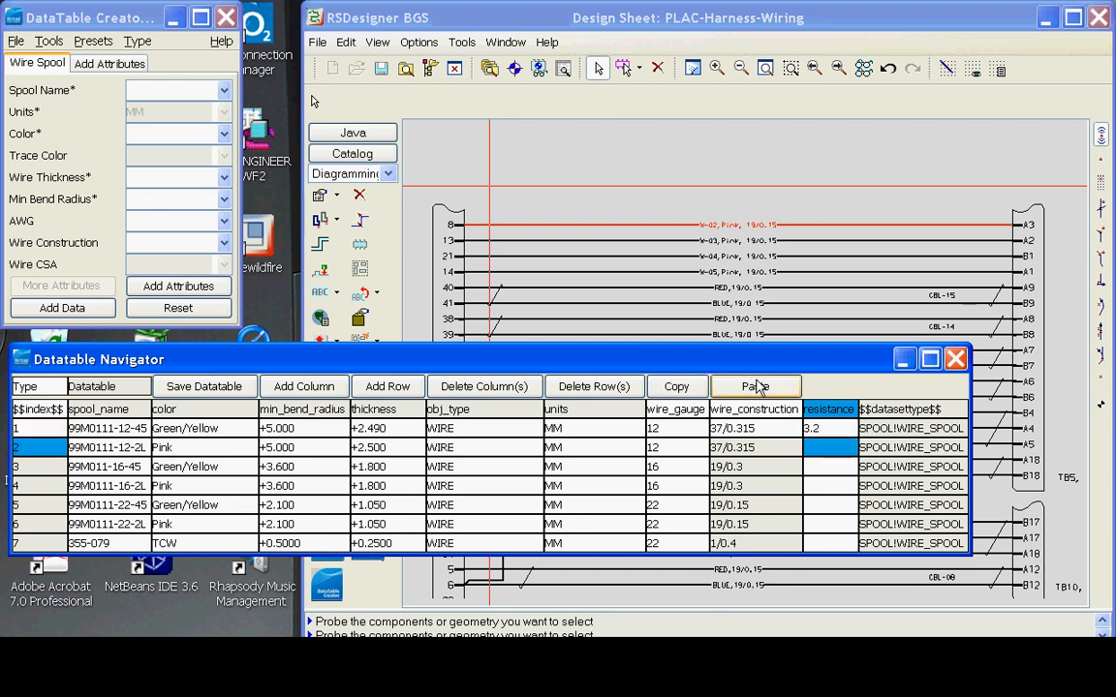
click(753, 387)
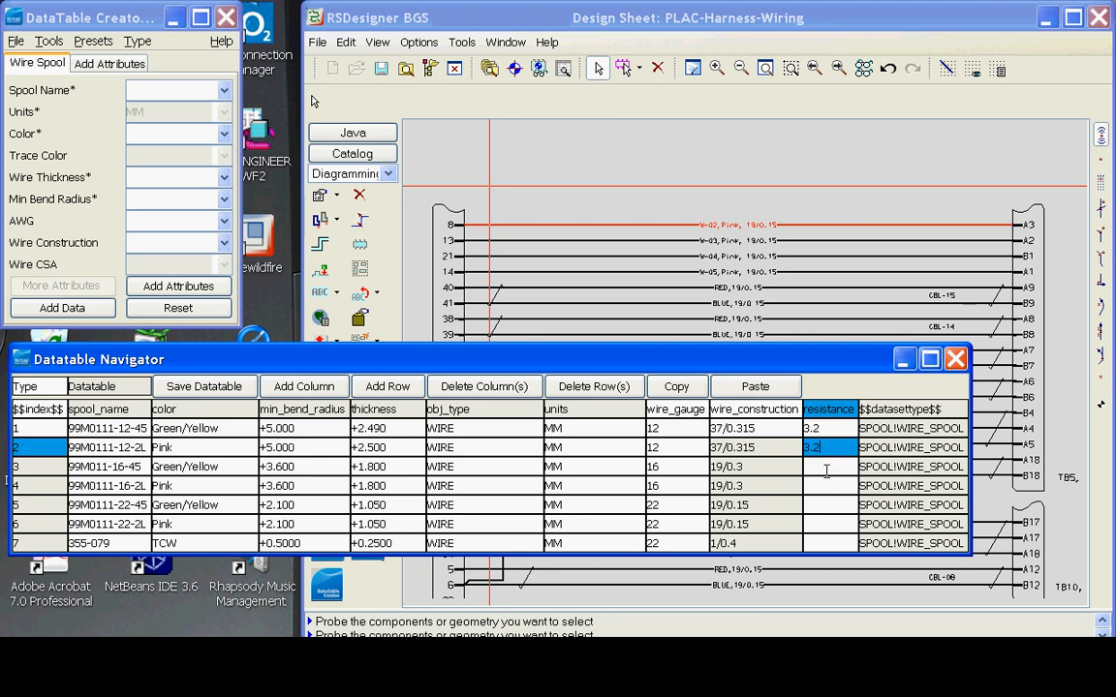
Set the resistance of the 16-gauge wire in row 3 to 15.8 and copy it to row 4.
click(822, 466)
text(1)
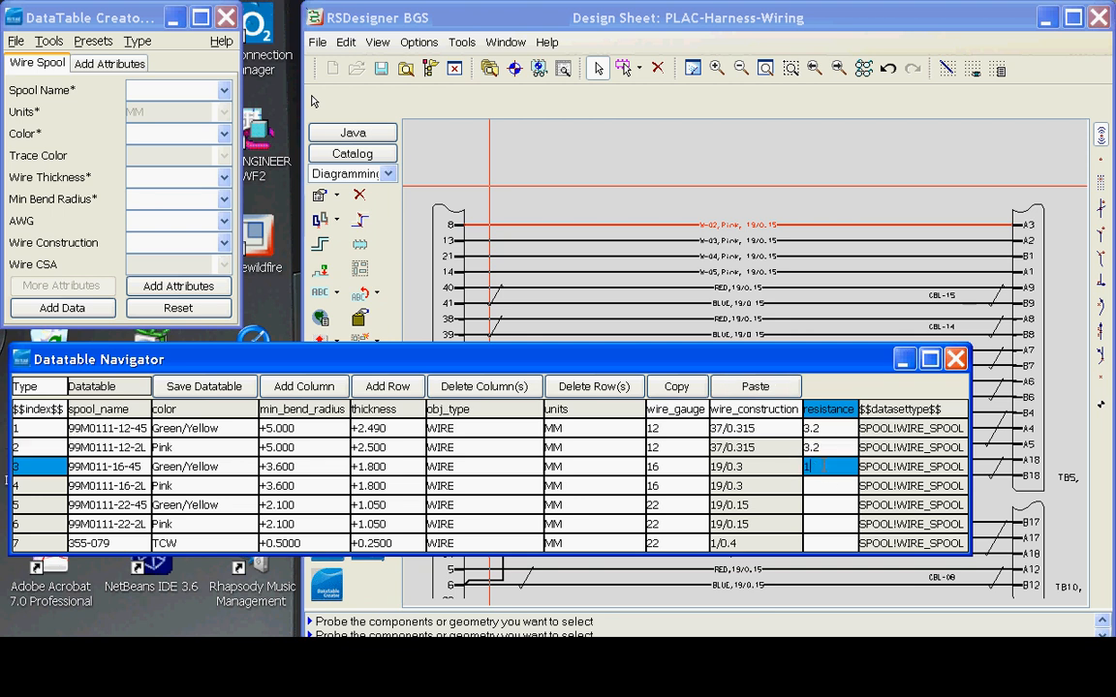
text(5.8)
click(822, 486)
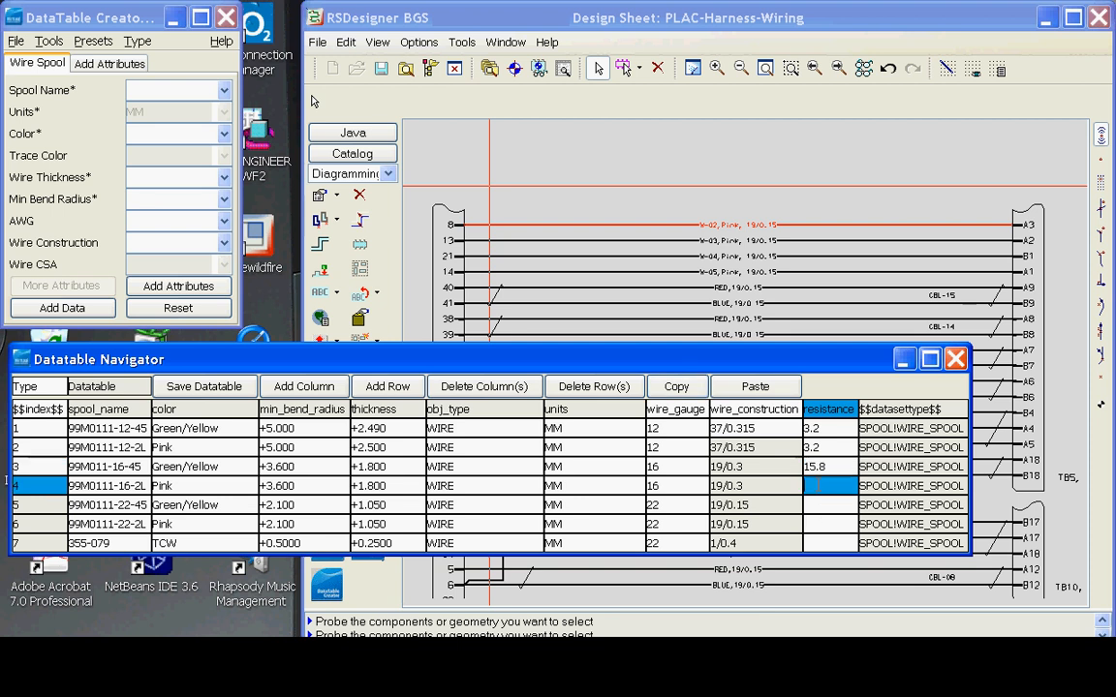
click(754, 386)
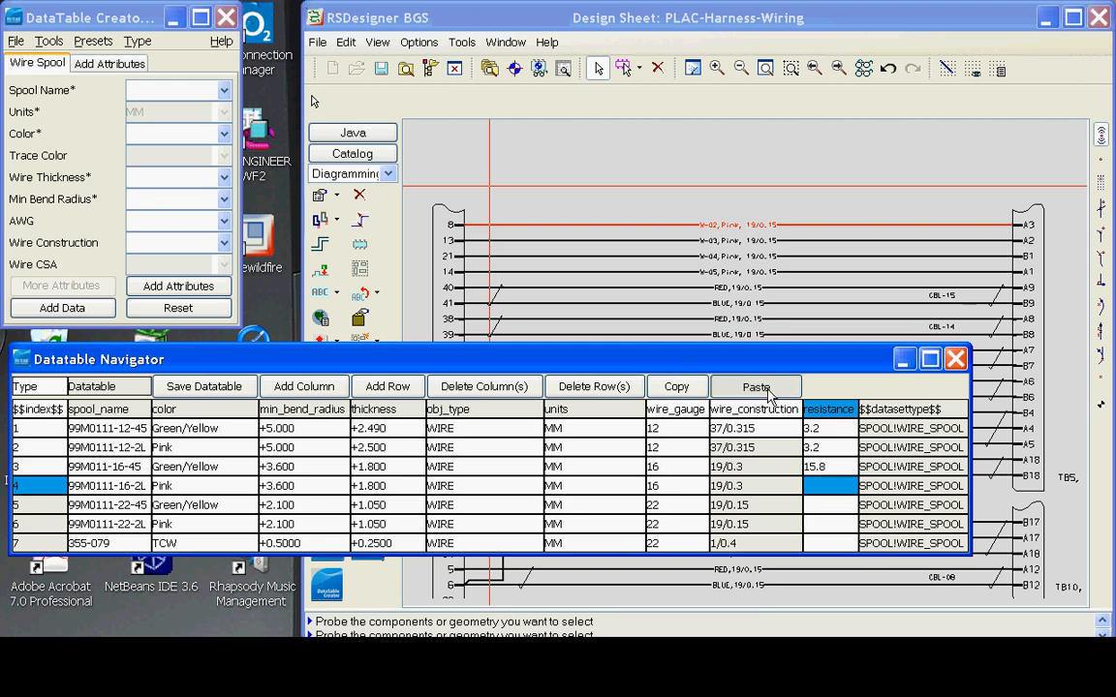
Set the resistance of the 22-gauge wire in row 5 to 54.5 and copy it to rows 6 and 7.
click(831, 504)
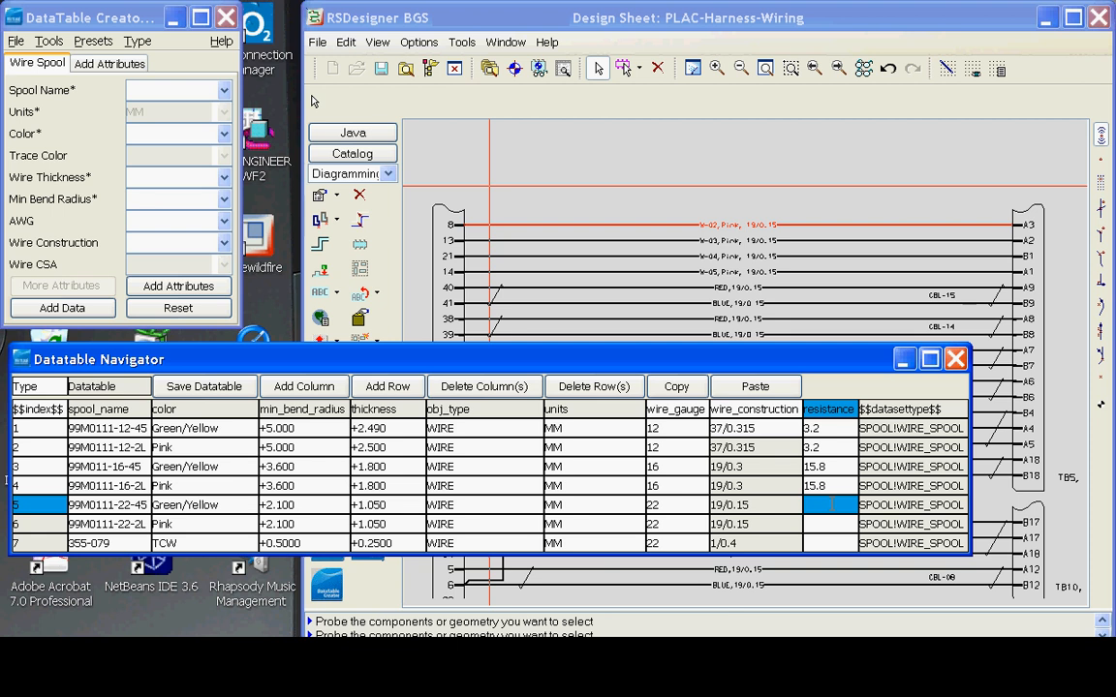
text(54.5)
click(696, 388)
click(831, 524)
click(759, 388)
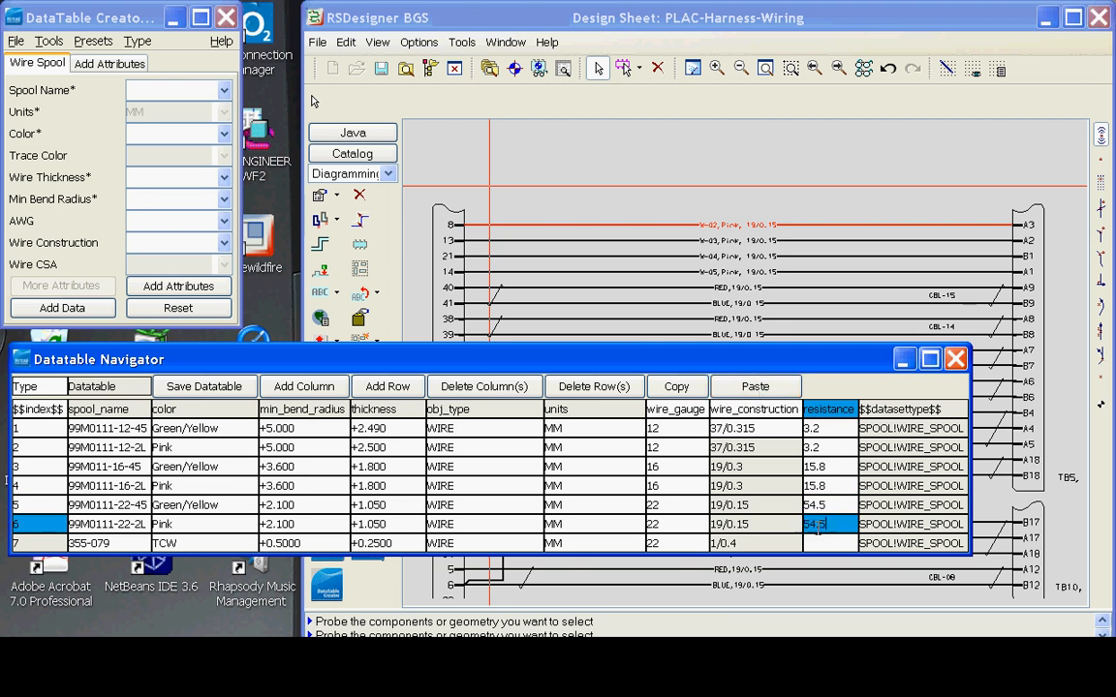
click(831, 544)
click(760, 388)
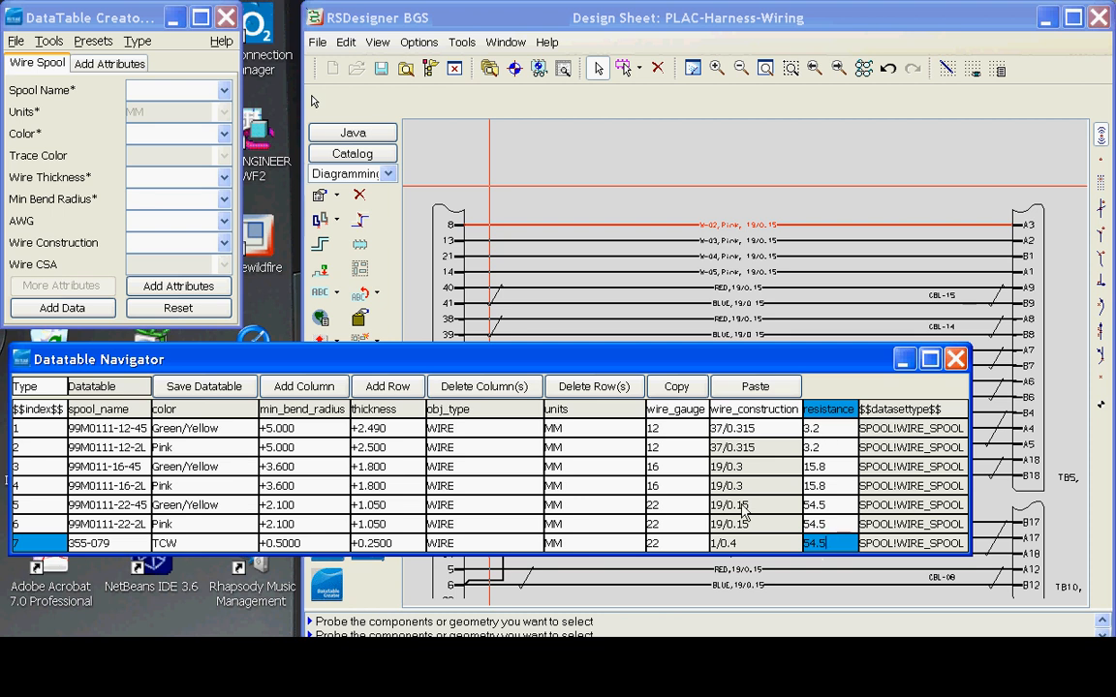
Save the edited datatable as wireV03 in the DataTables folder.
click(205, 387)
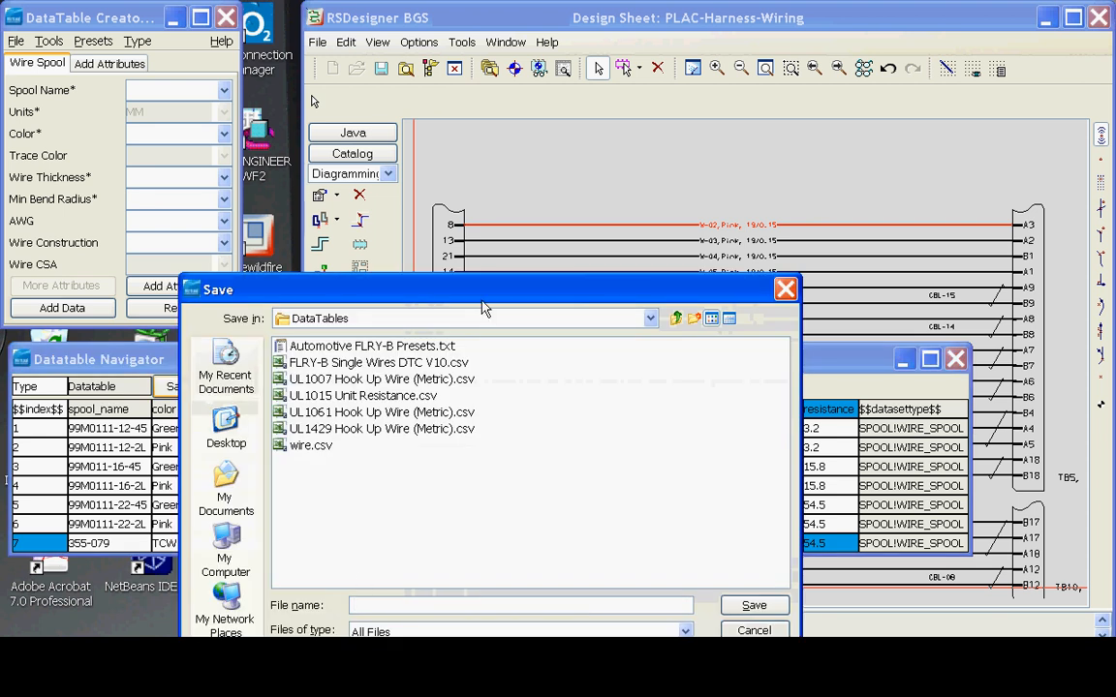
drag(490, 282, 519, 193)
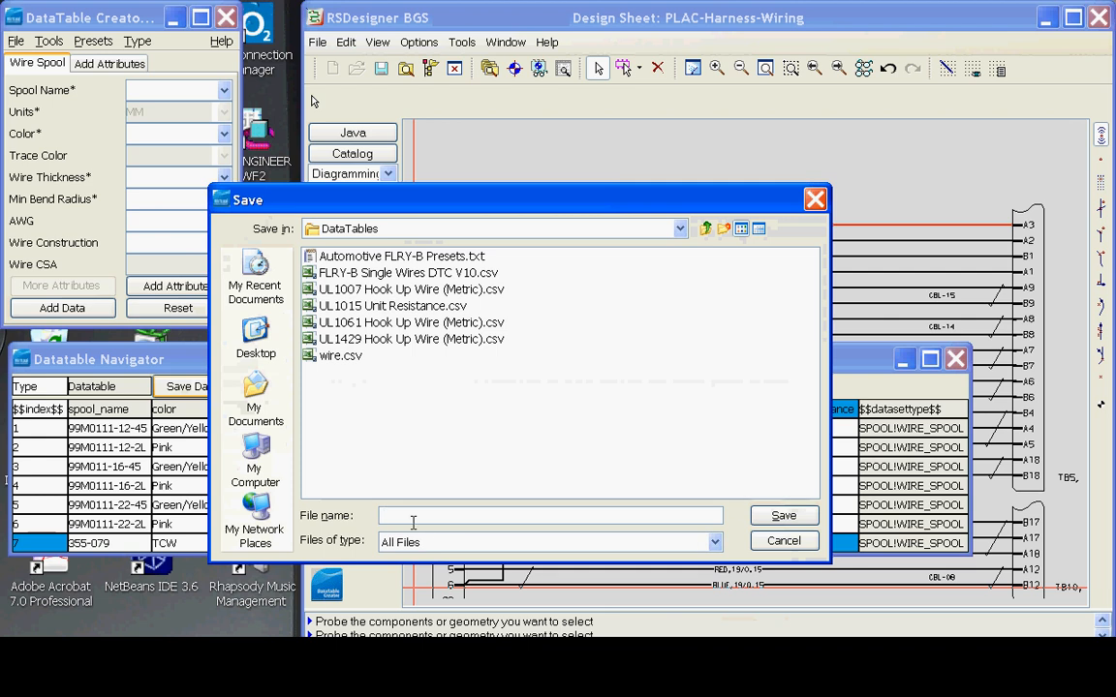
text(wireV03)
click(781, 520)
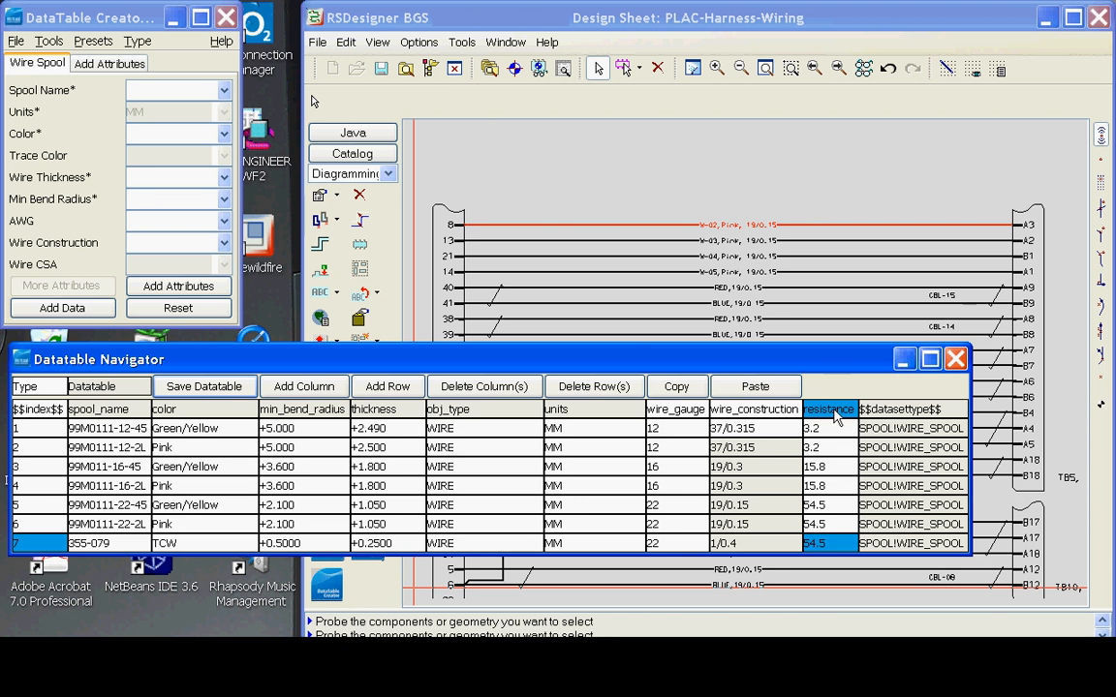
Switch to RSDesigner and load wireV03.csv from the DataTables folder into the BGS design's datatables.
drag(833, 364, 835, 417)
click(554, 75)
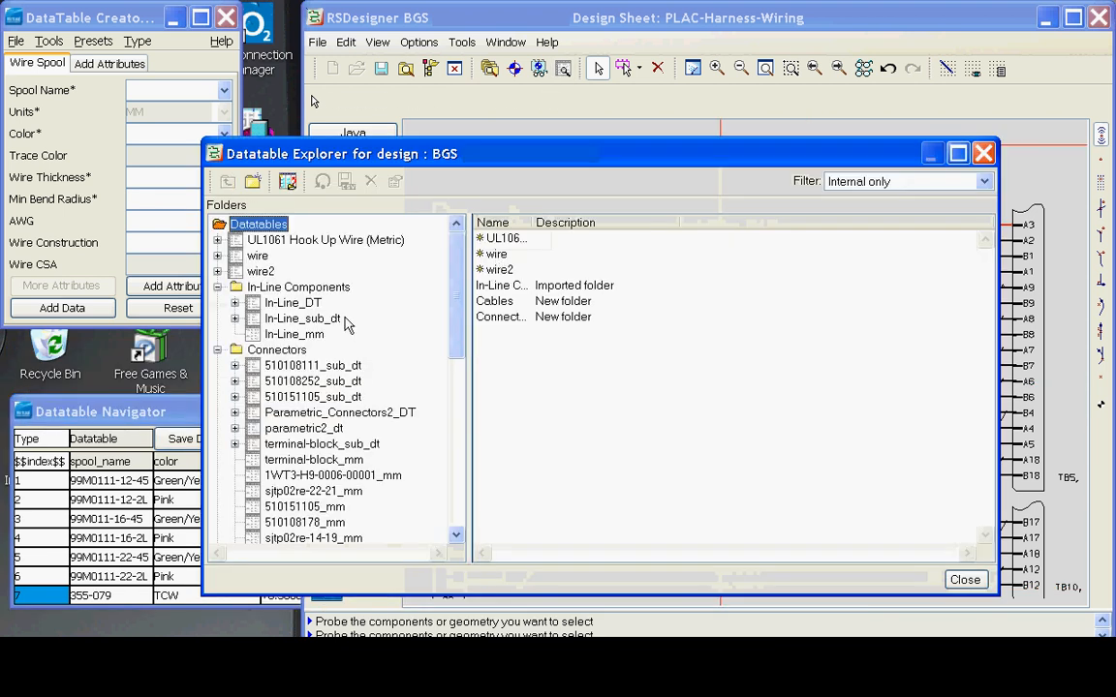
click(287, 181)
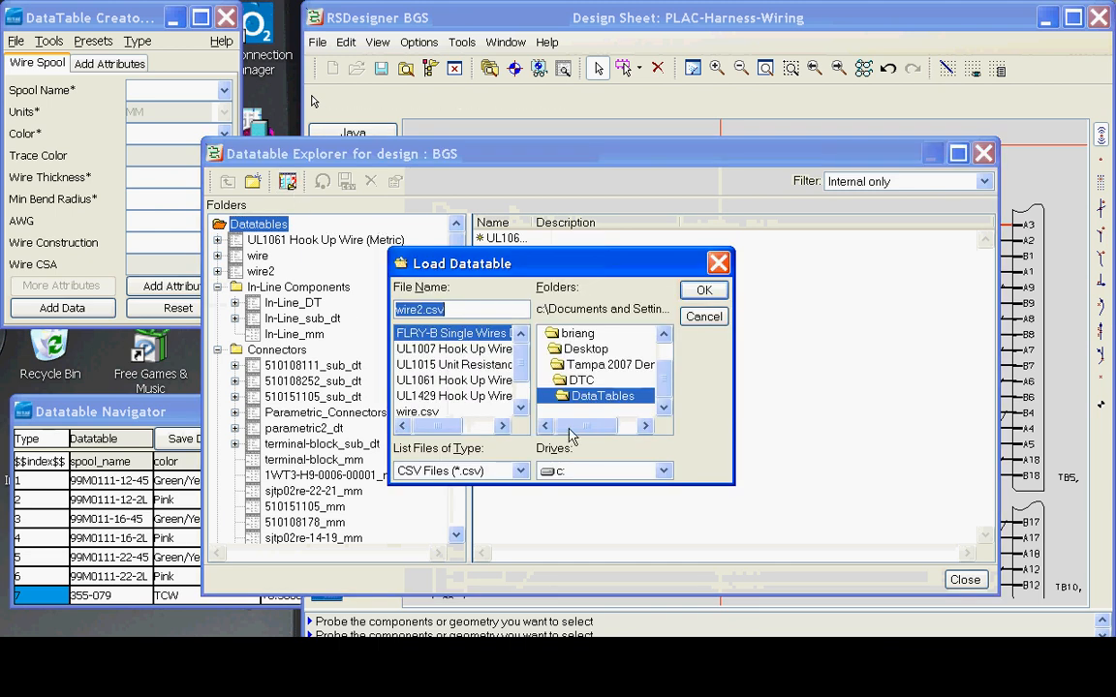
click(521, 386)
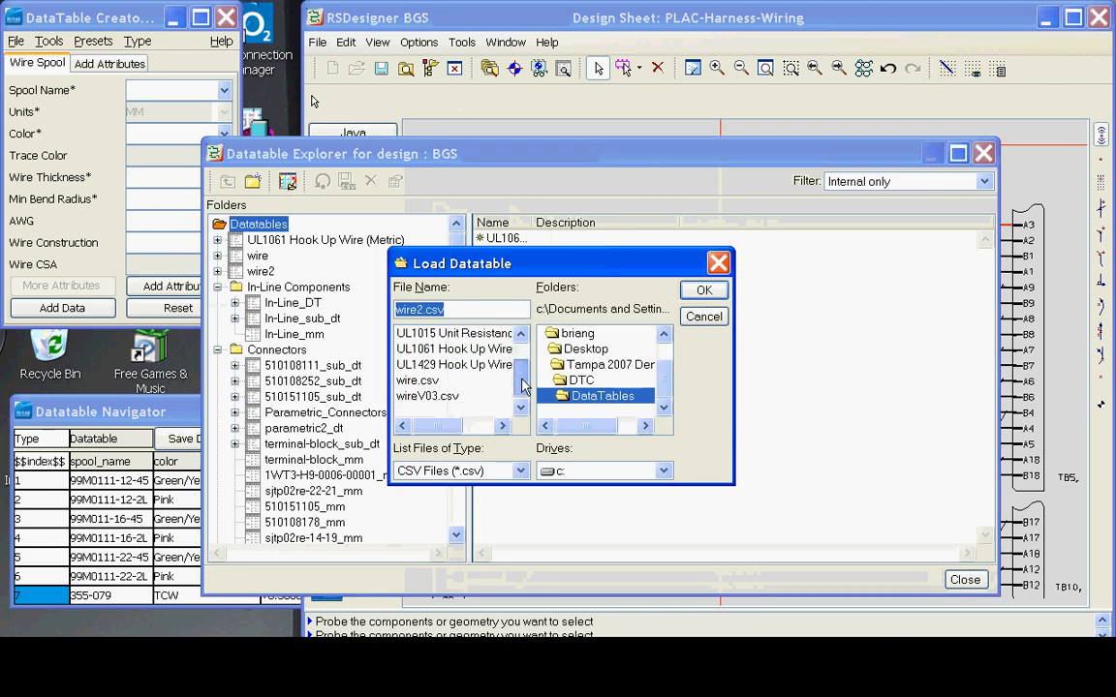
click(431, 396)
click(702, 293)
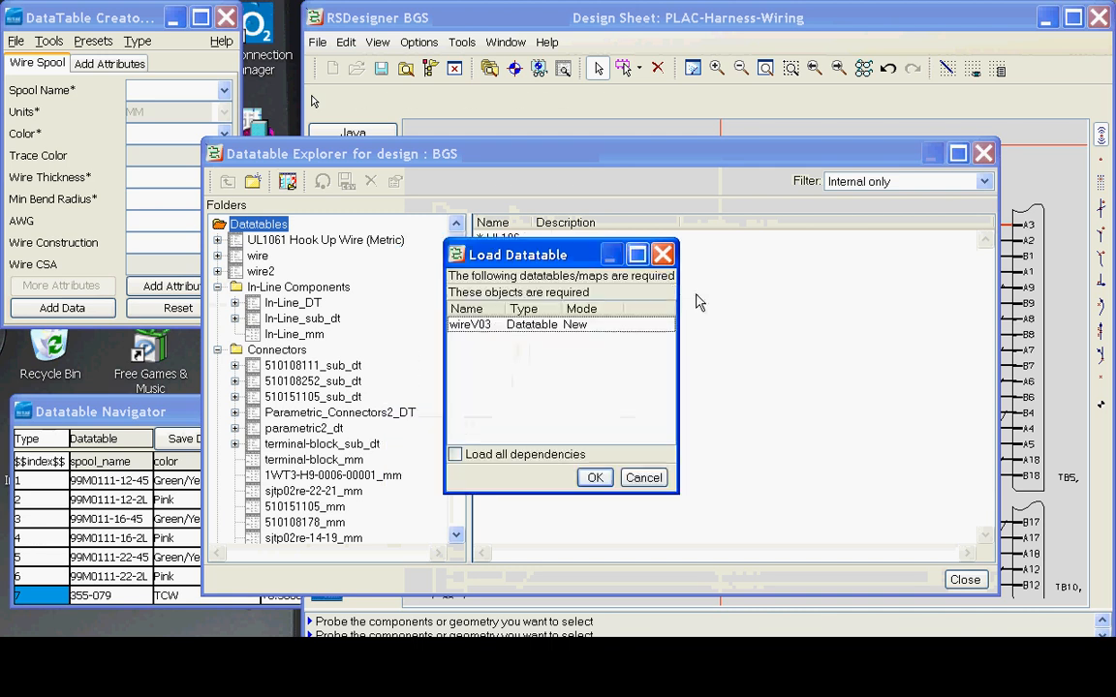
click(595, 478)
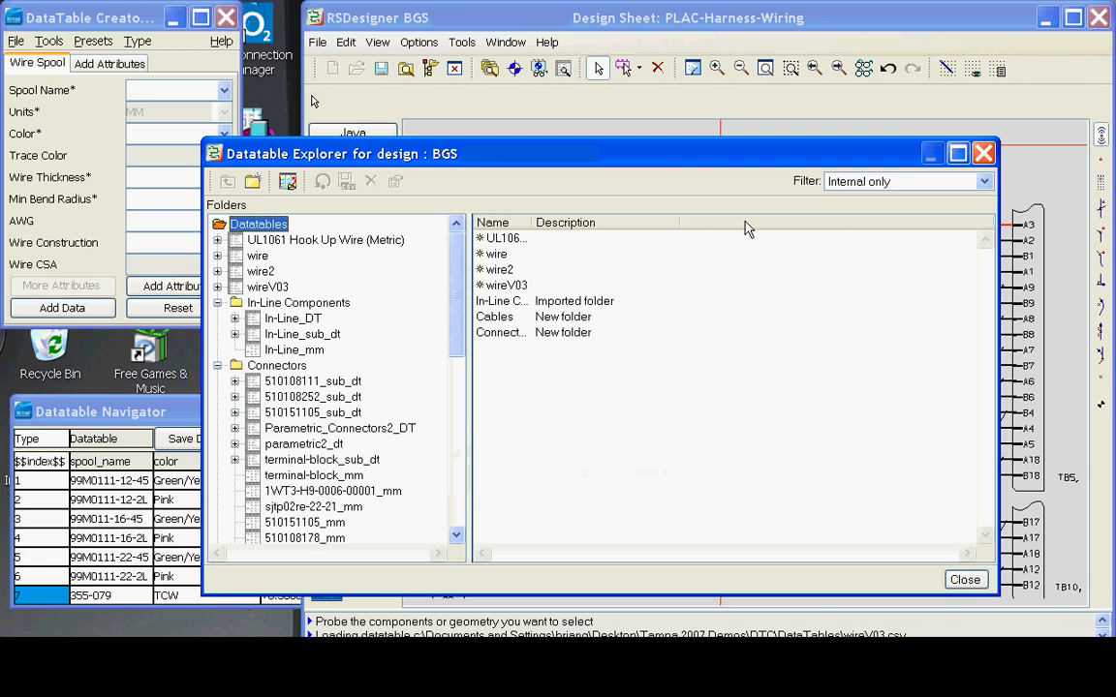
Check the resistance column of the wireV03 datatable in the Datatable Explorer, and close the explorer.
click(257, 286)
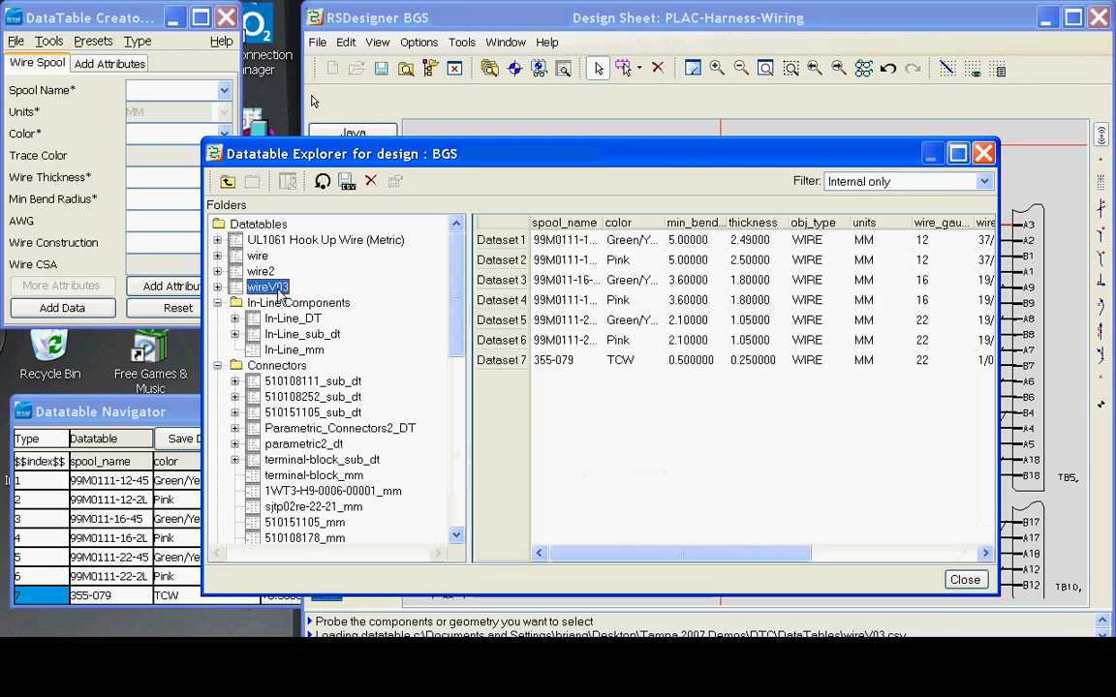
drag(692, 553, 797, 552)
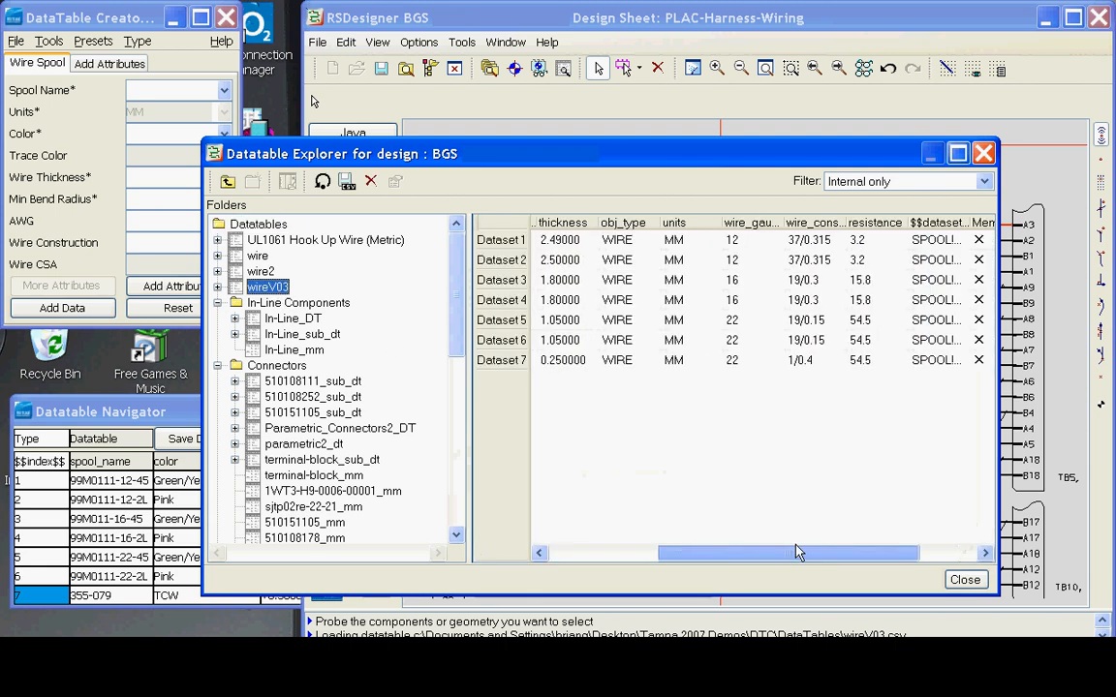
drag(857, 259, 858, 364)
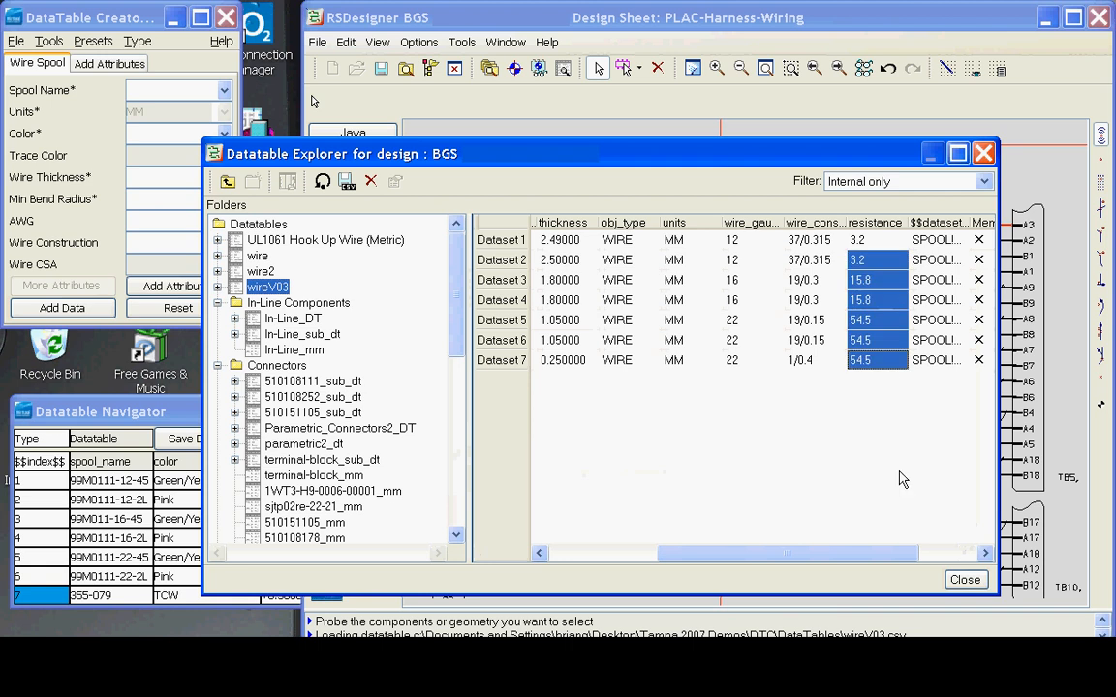
click(967, 581)
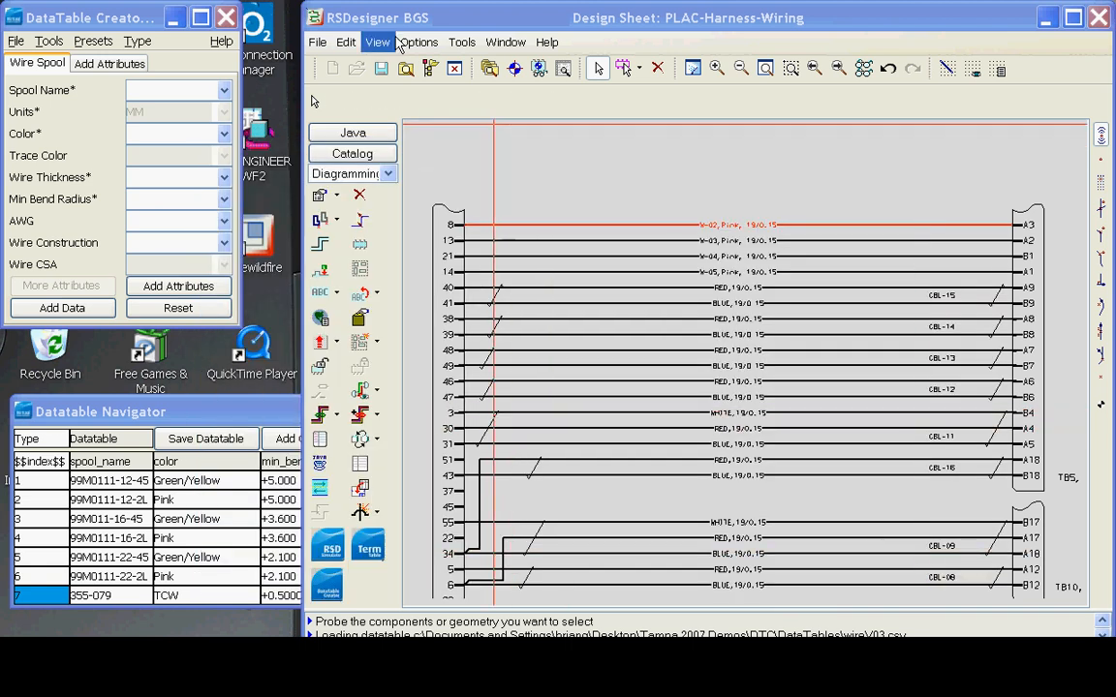
Replace the datatable assigned to the Wire fiber in the catalog with wireV03.
click(490, 68)
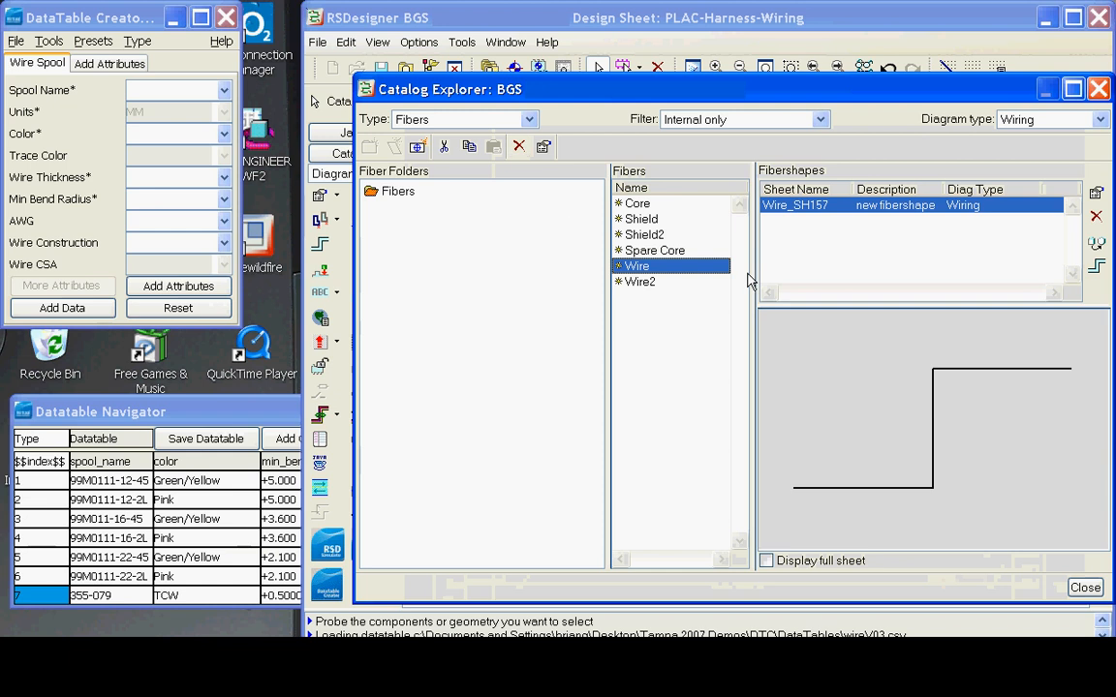
click(1098, 196)
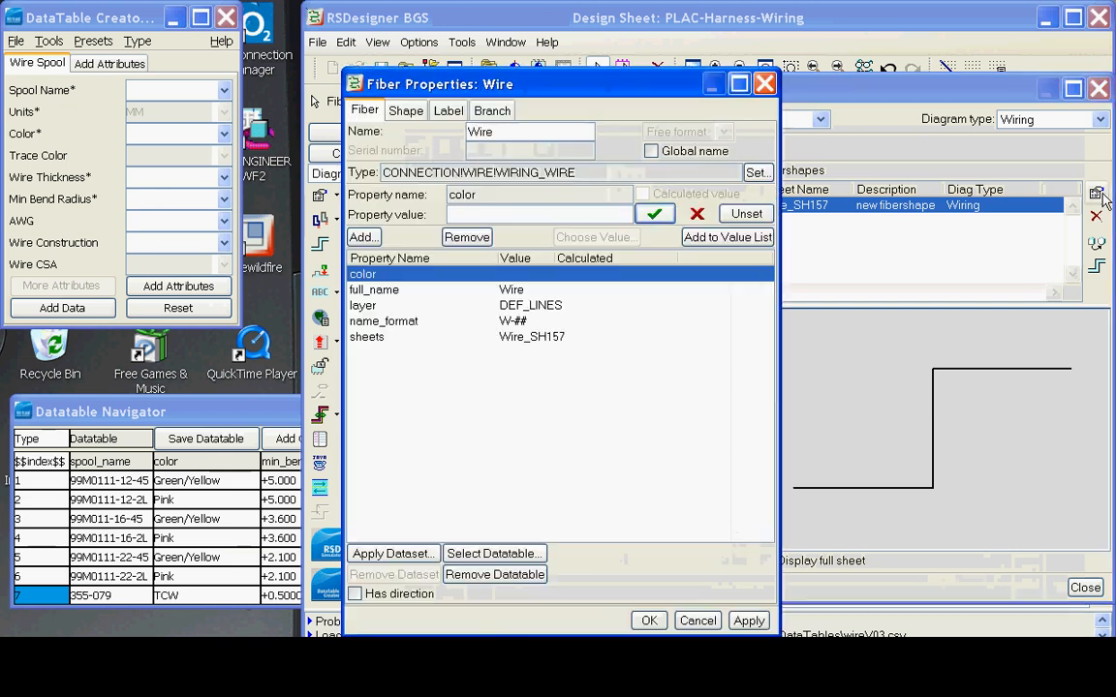
click(503, 575)
click(494, 553)
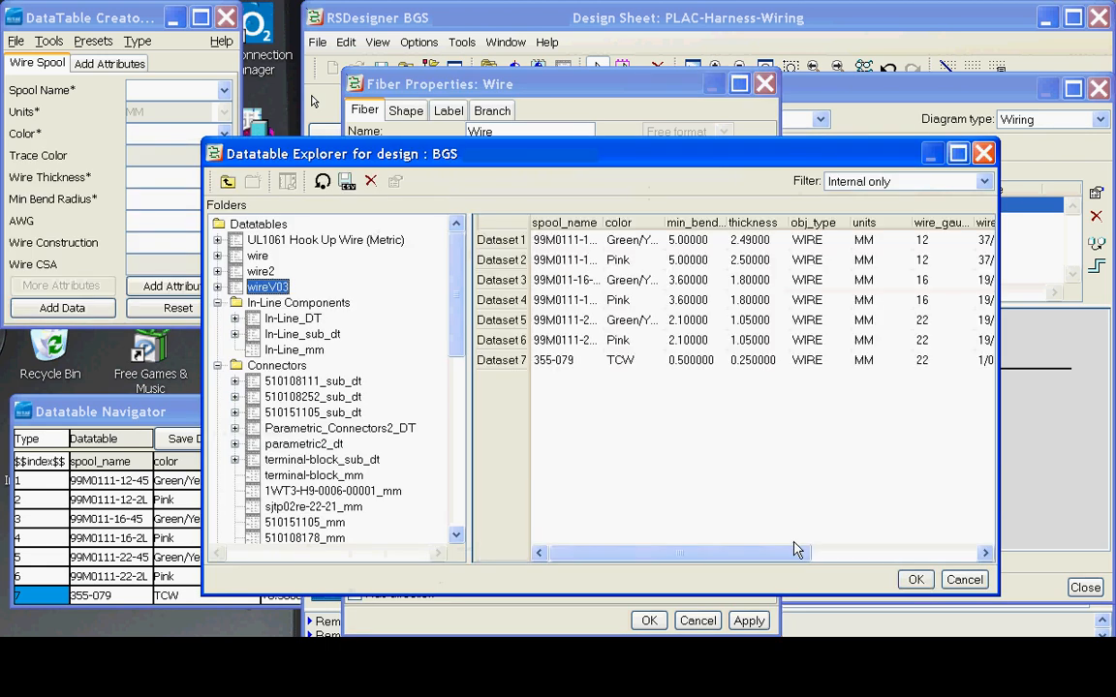
click(916, 580)
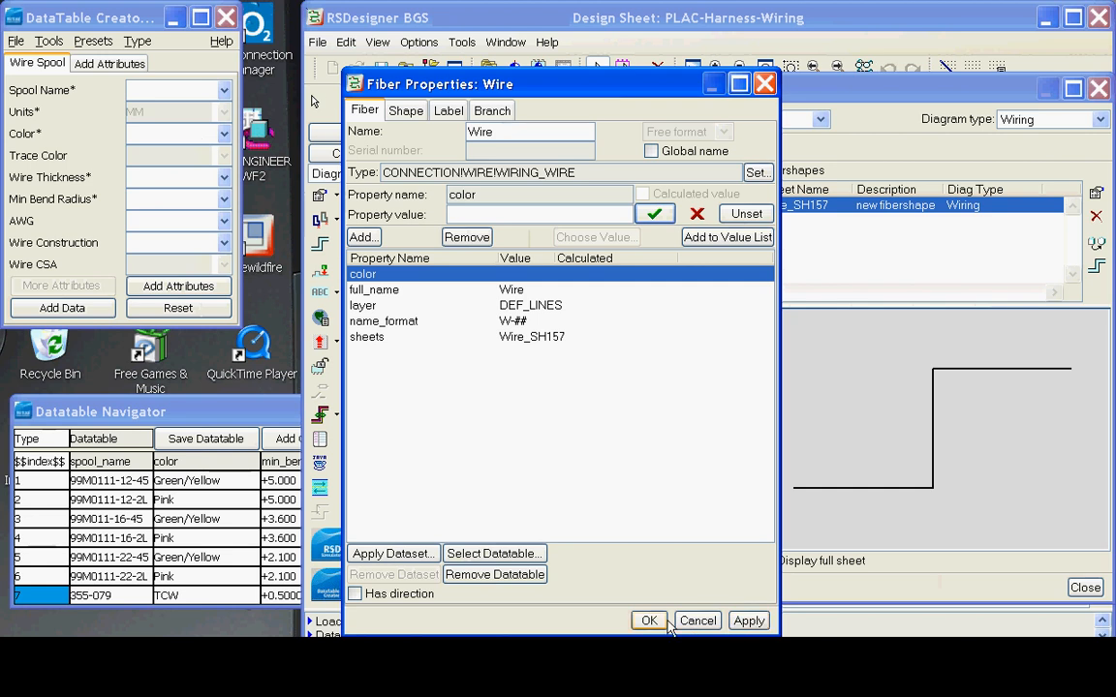
click(649, 621)
click(1098, 89)
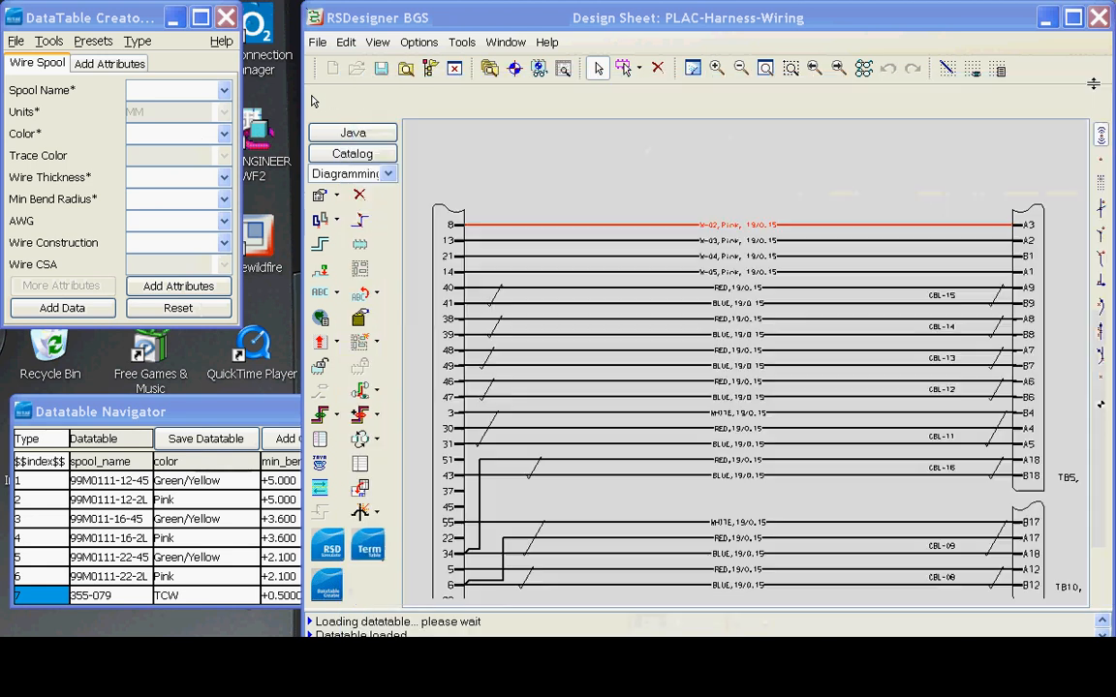
Apply the pink 12-gauge dataset 99M0111-12-2L with 37/0.315 construction to wire W-02 on the design sheet.
right_click(843, 229)
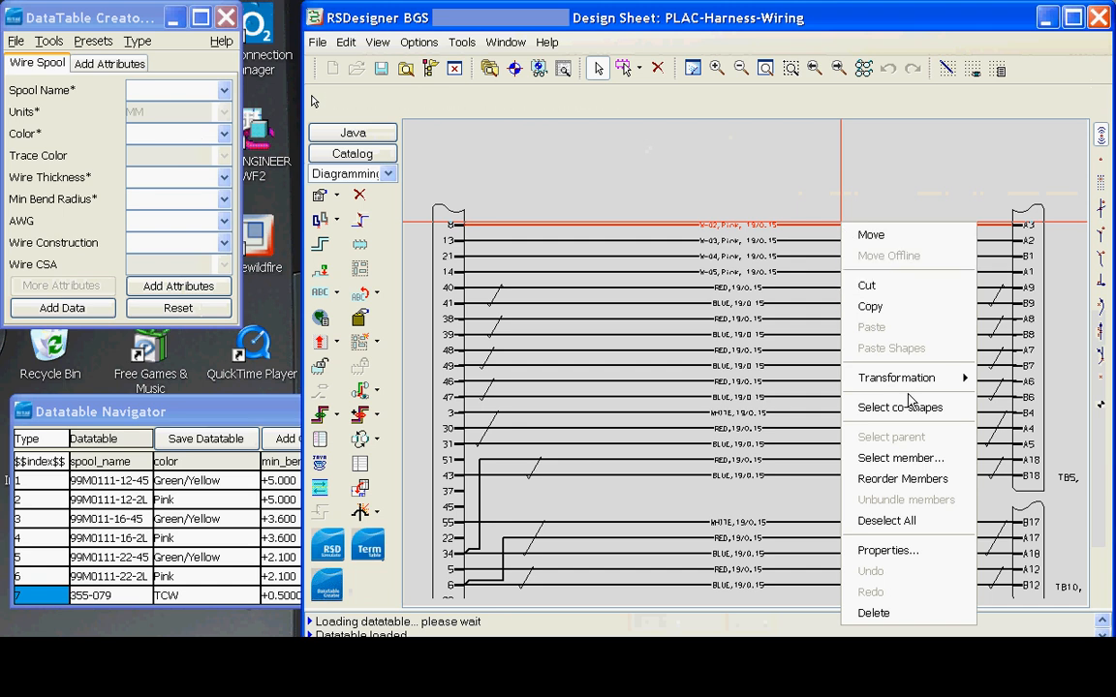
click(930, 549)
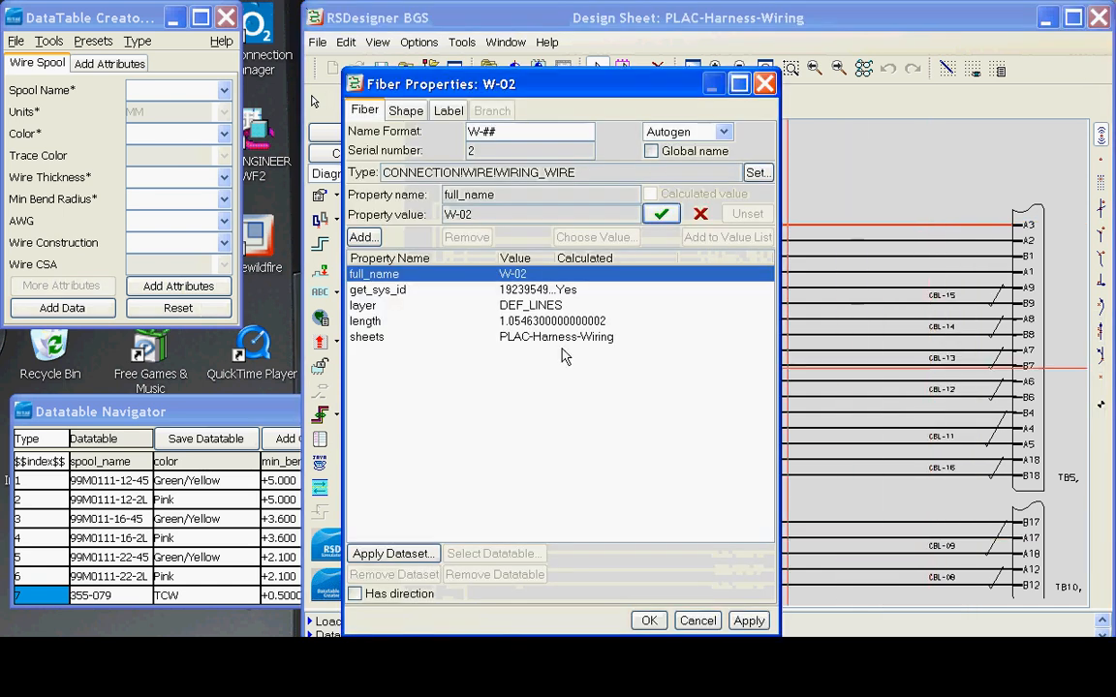
click(395, 553)
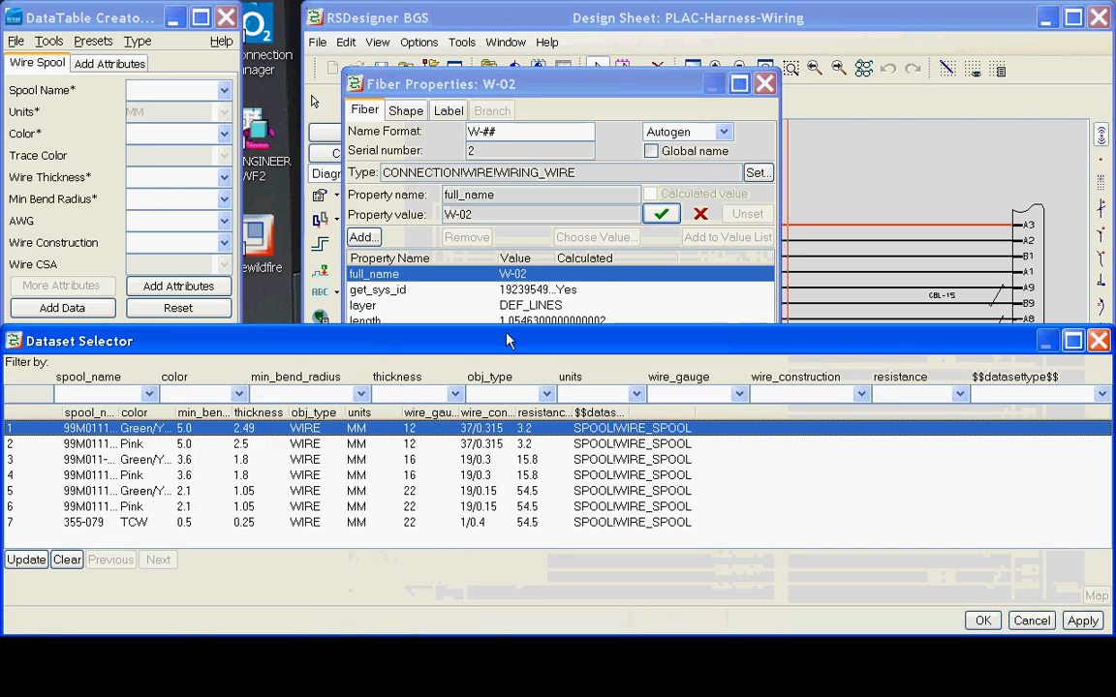
drag(506, 333, 523, 443)
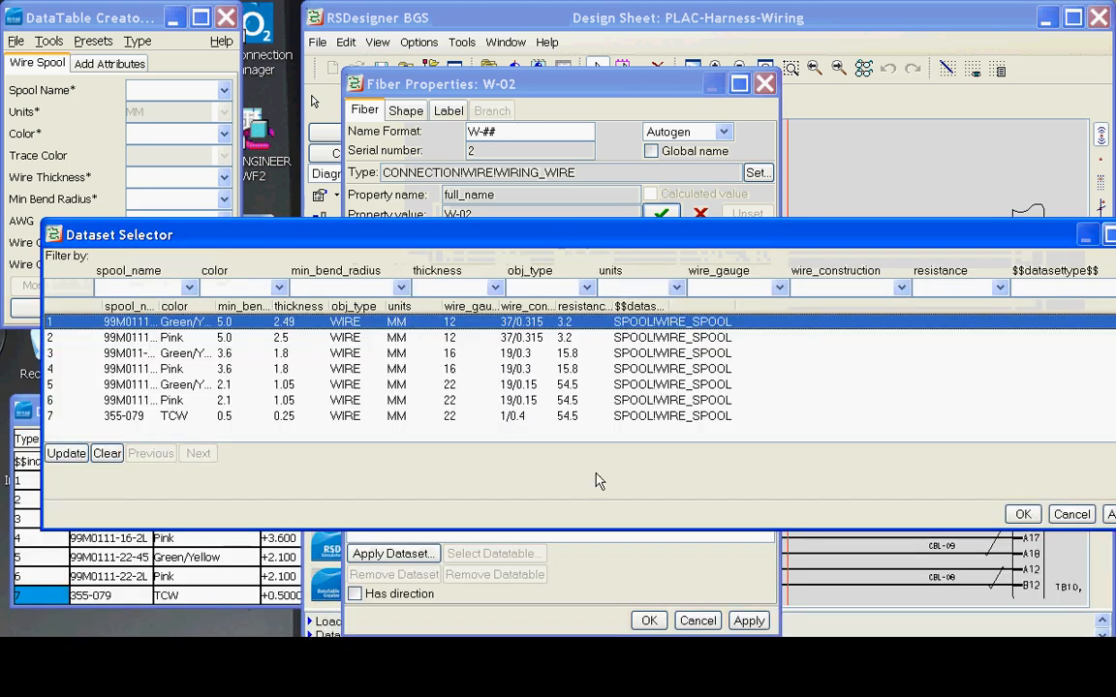
click(486, 338)
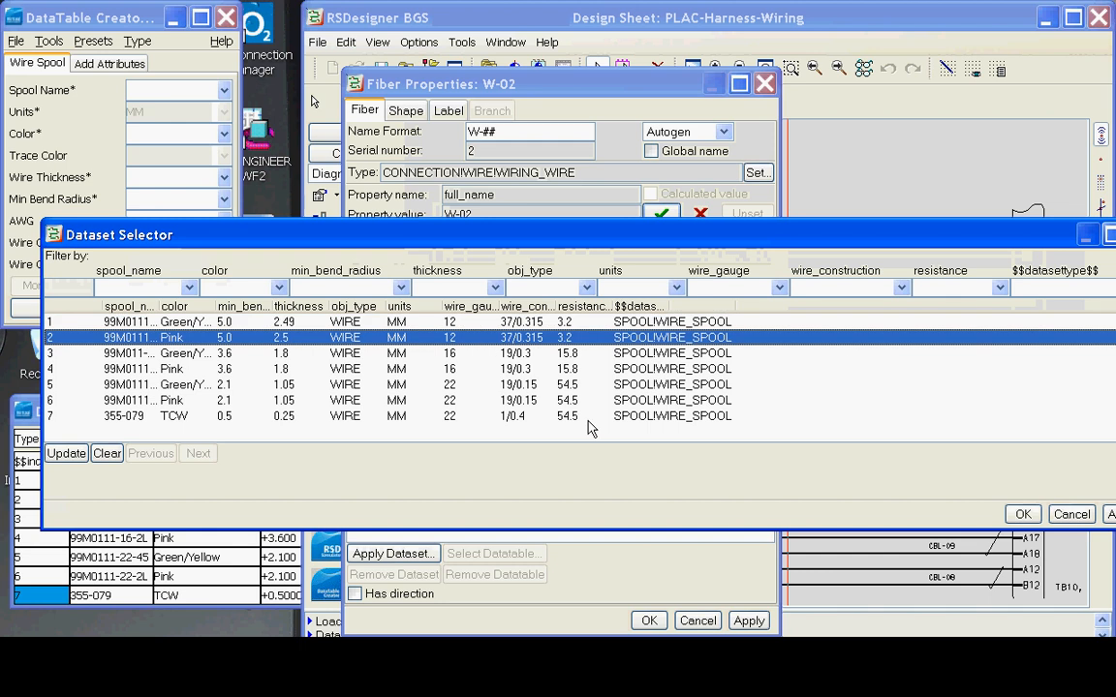
drag(964, 251, 829, 266)
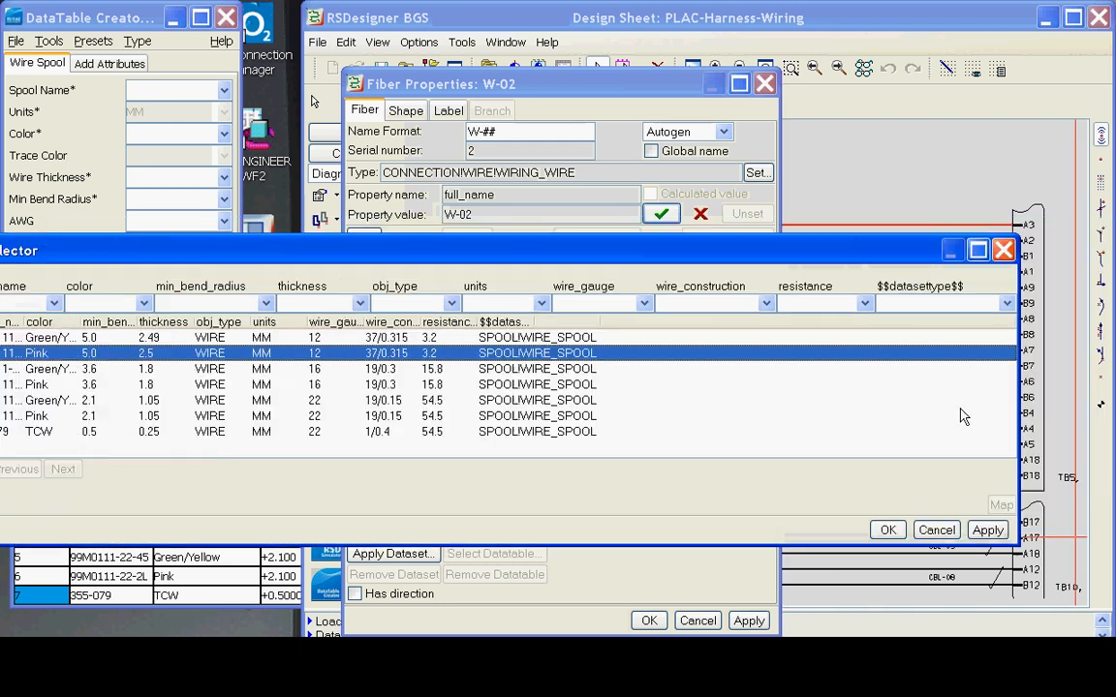
click(988, 530)
click(885, 533)
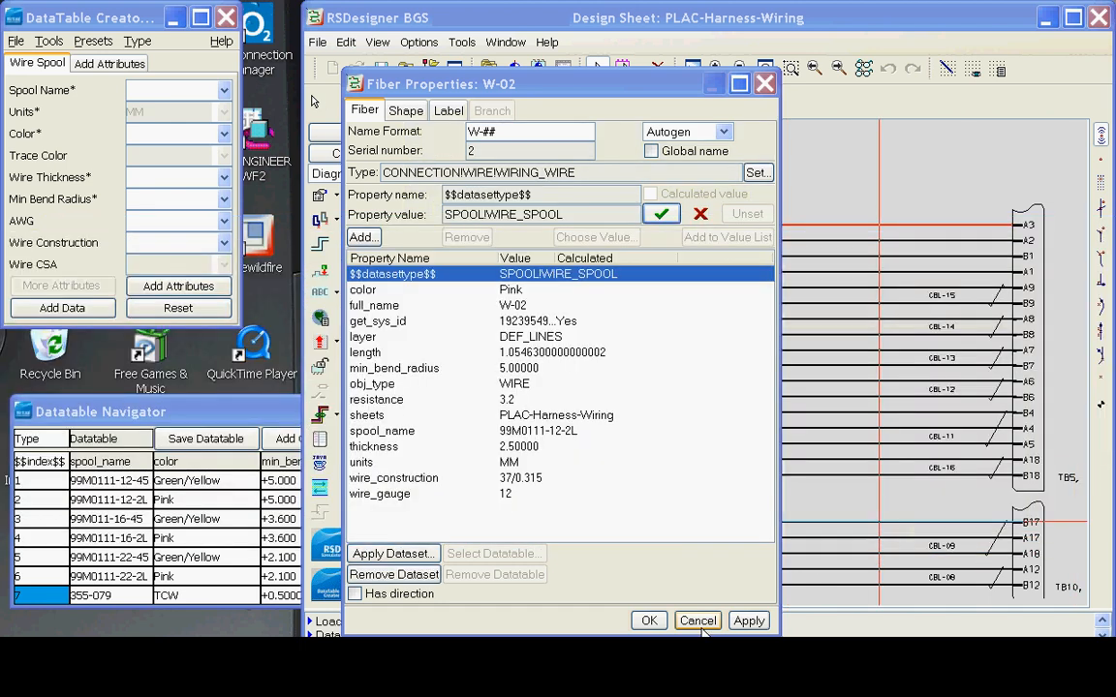
click(748, 621)
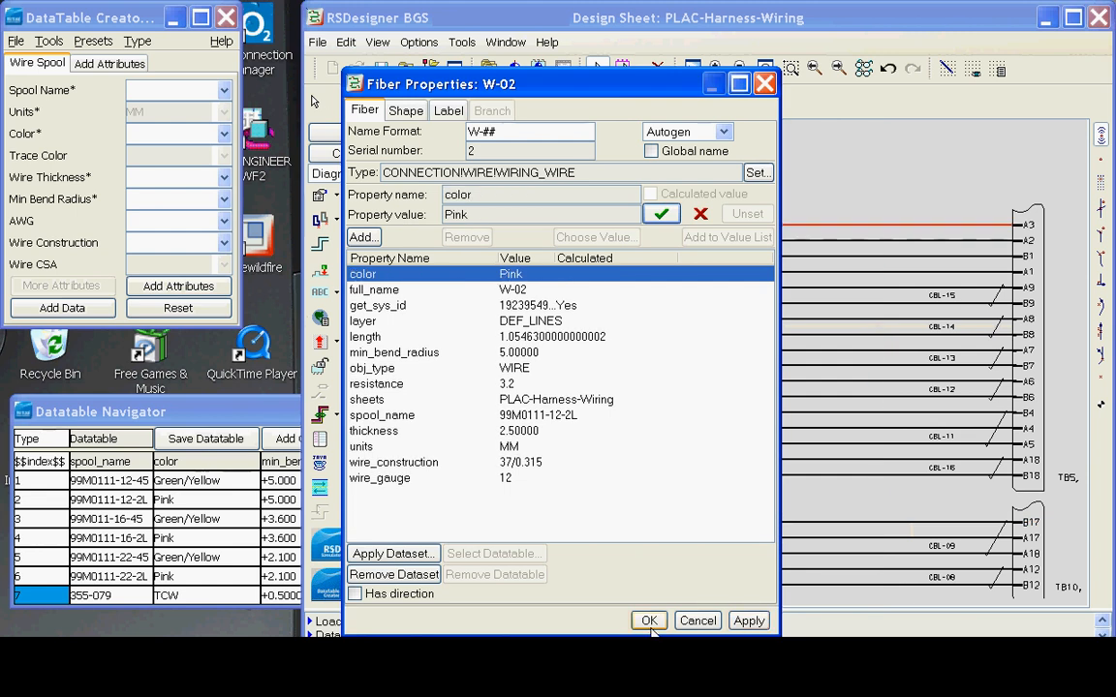
click(647, 620)
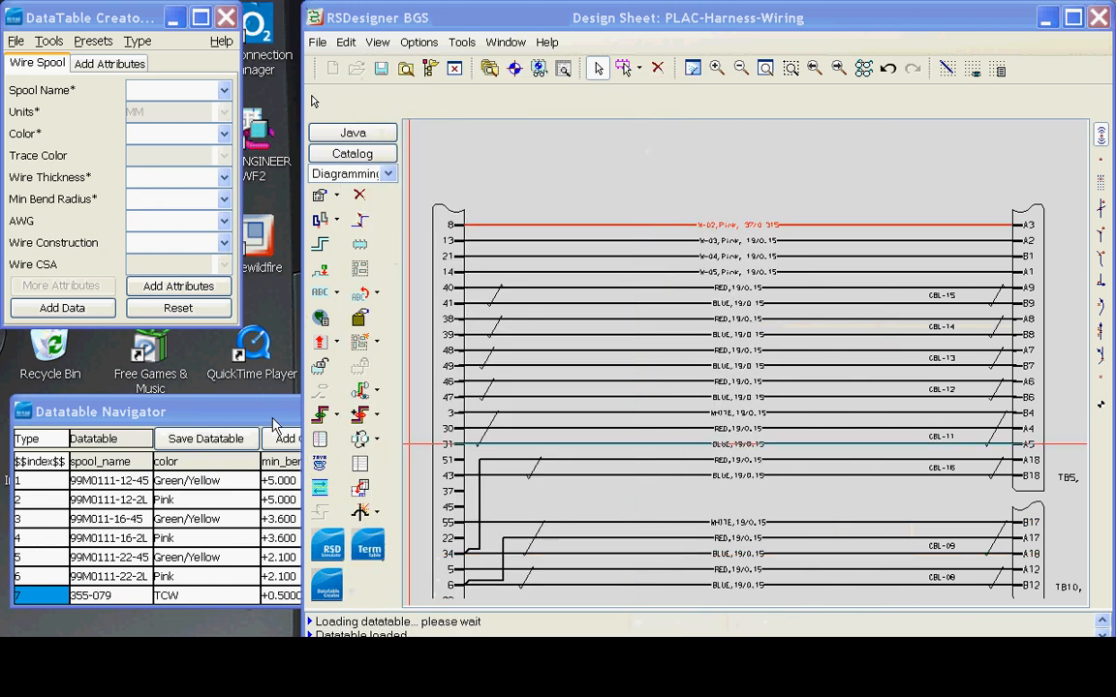
Switch back to the Datatable Navigator with the wire spool datatable.
click(274, 423)
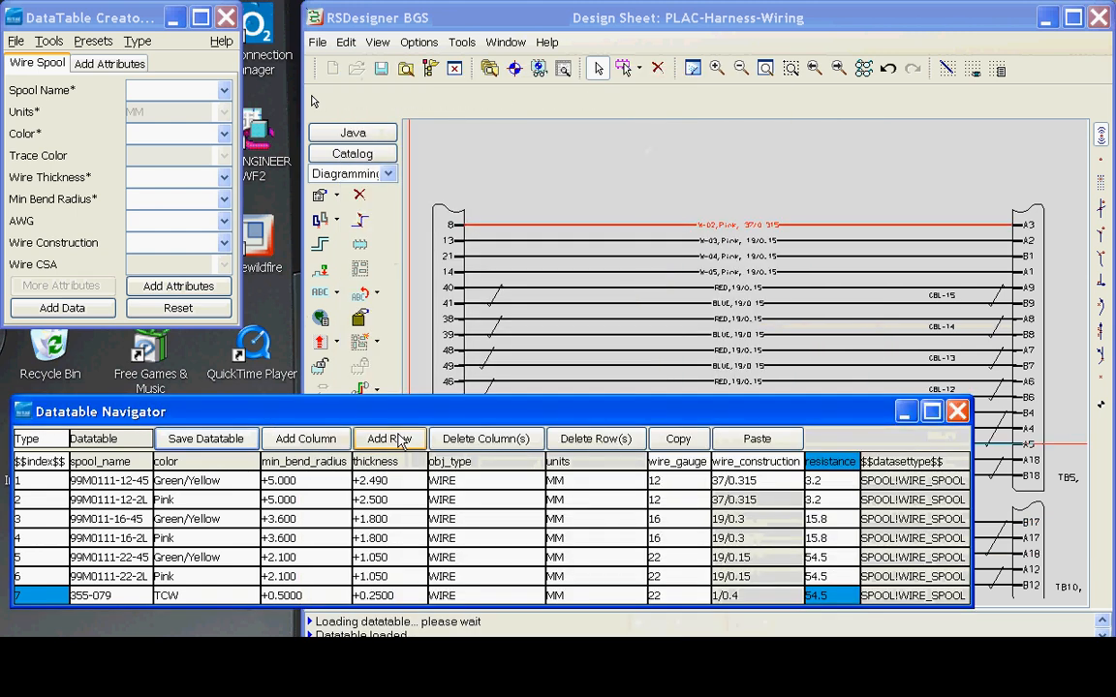